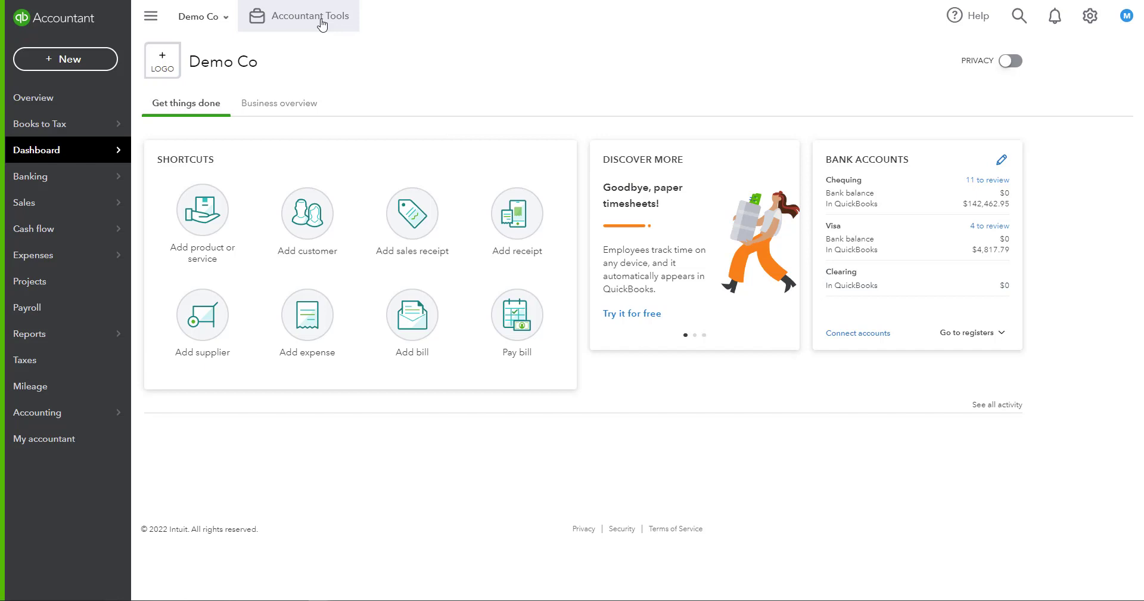
# Open the Books to Tax books review in Clean up mode and mark the company settings as Done
pyautogui.moveTo(73, 122)
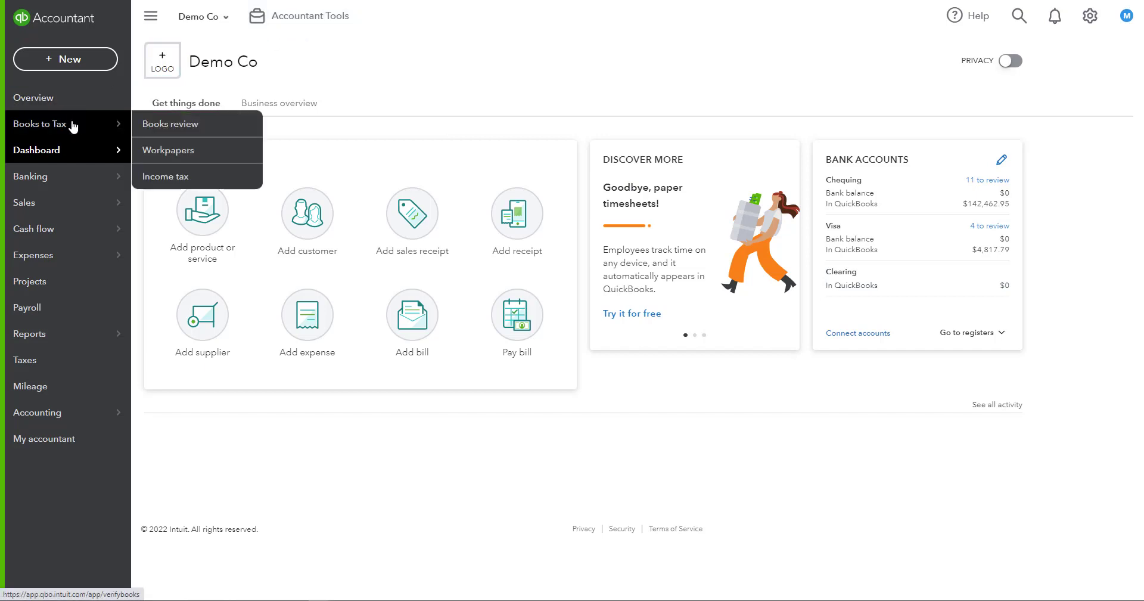
pyautogui.click(181, 125)
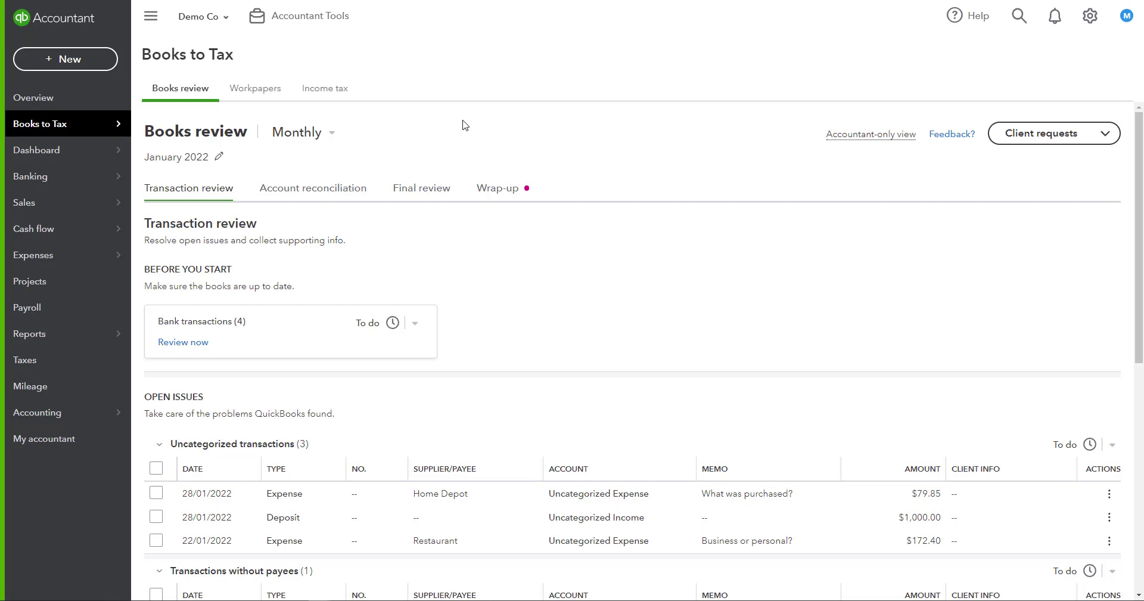
pyautogui.click(332, 137)
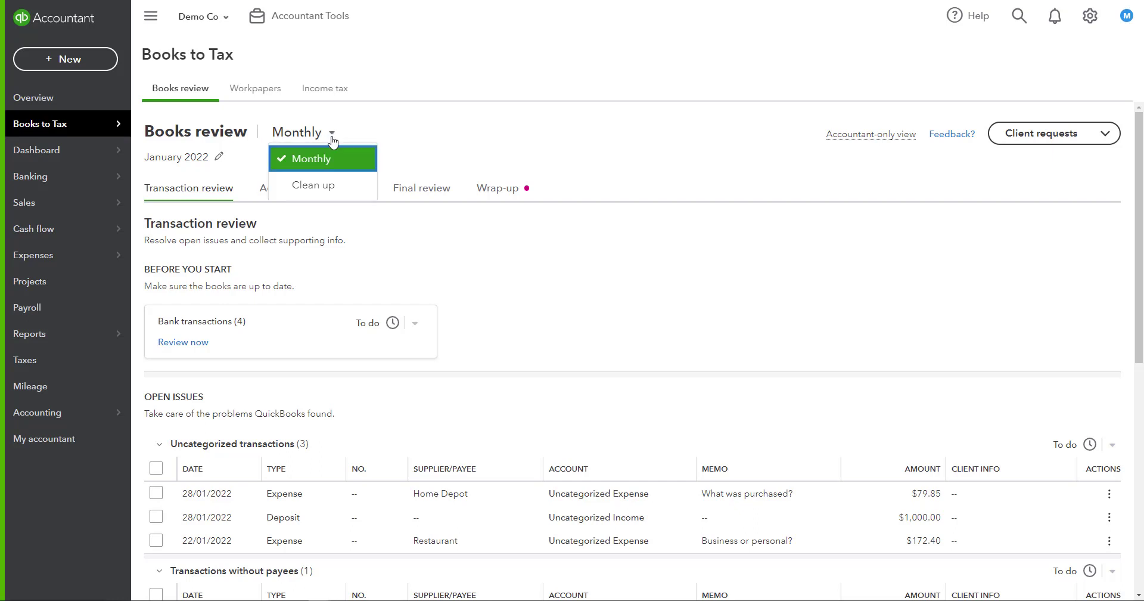
pyautogui.click(341, 188)
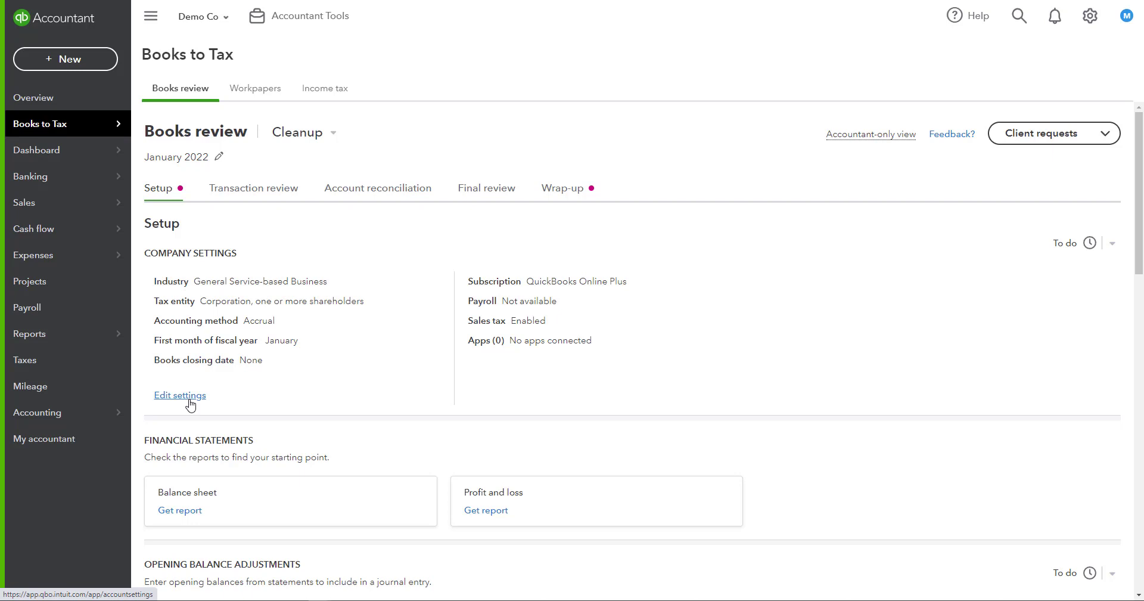
pyautogui.click(1113, 243)
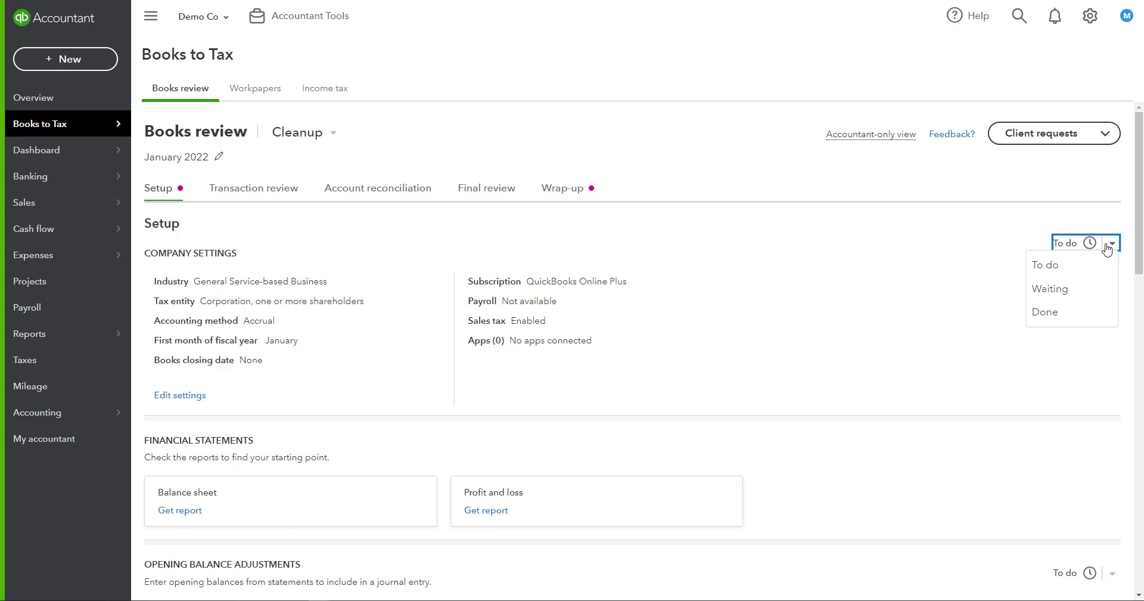
pyautogui.click(1079, 314)
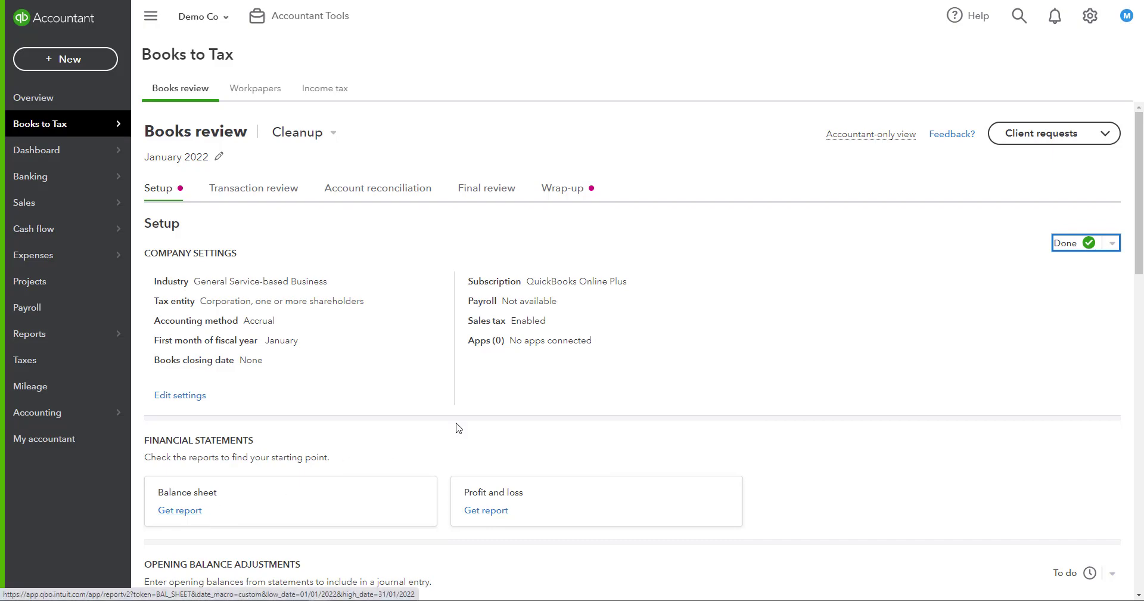
# Enter beginning statement balances of 500 for Prepaid expenses and 750 for Visa in the opening balance adjustments
pyautogui.scroll(-4, 742, 390)
pyautogui.scroll(-3, 742, 394)
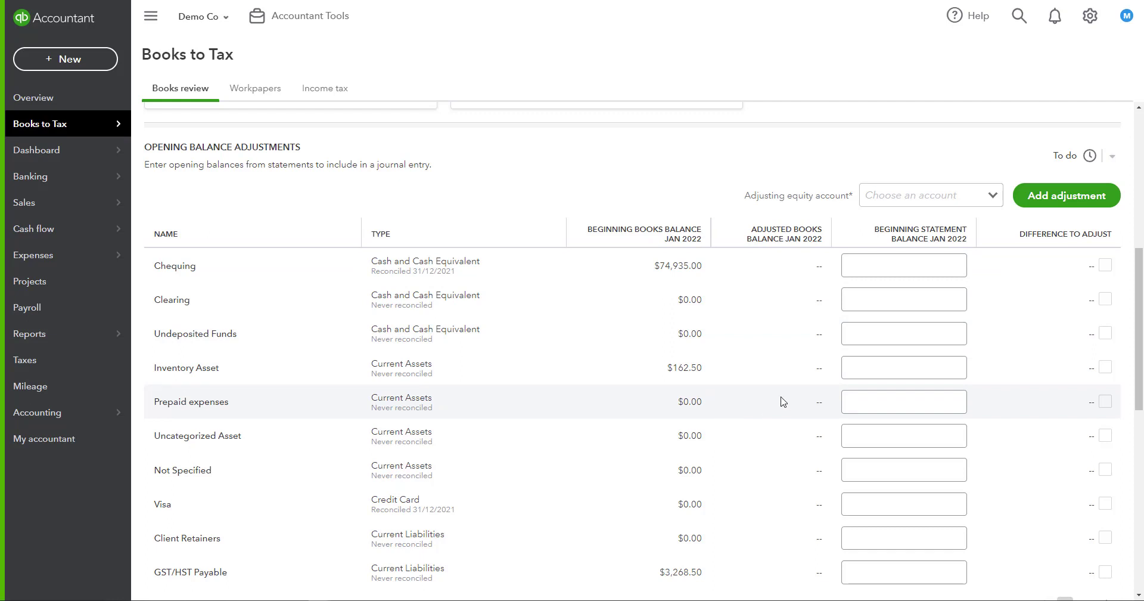
pyautogui.click(885, 400)
pyautogui.write('500')
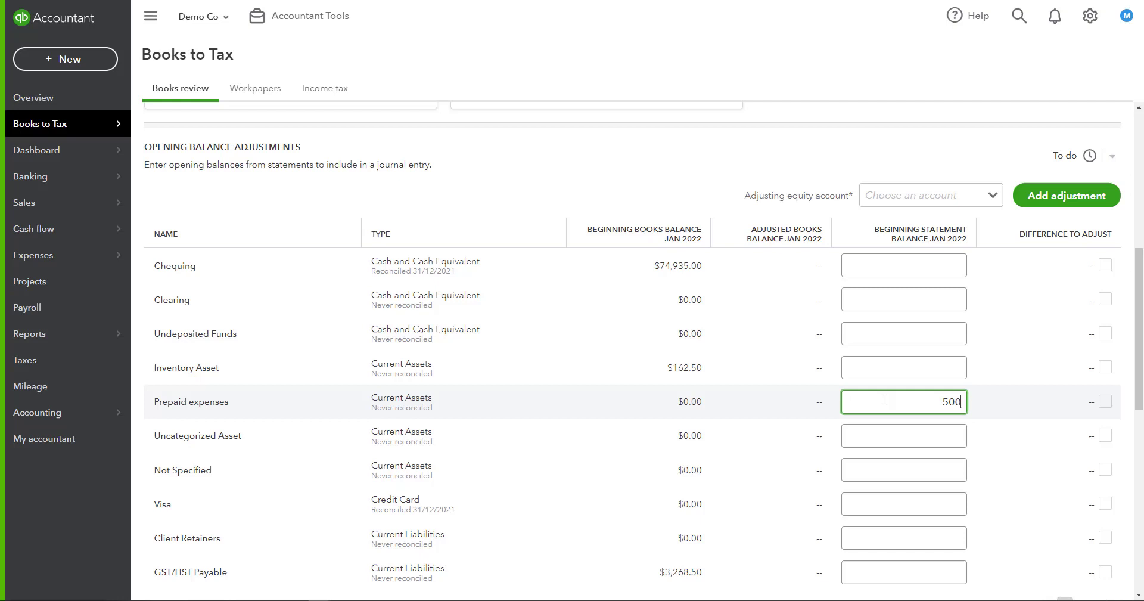
pyautogui.press('Tab')
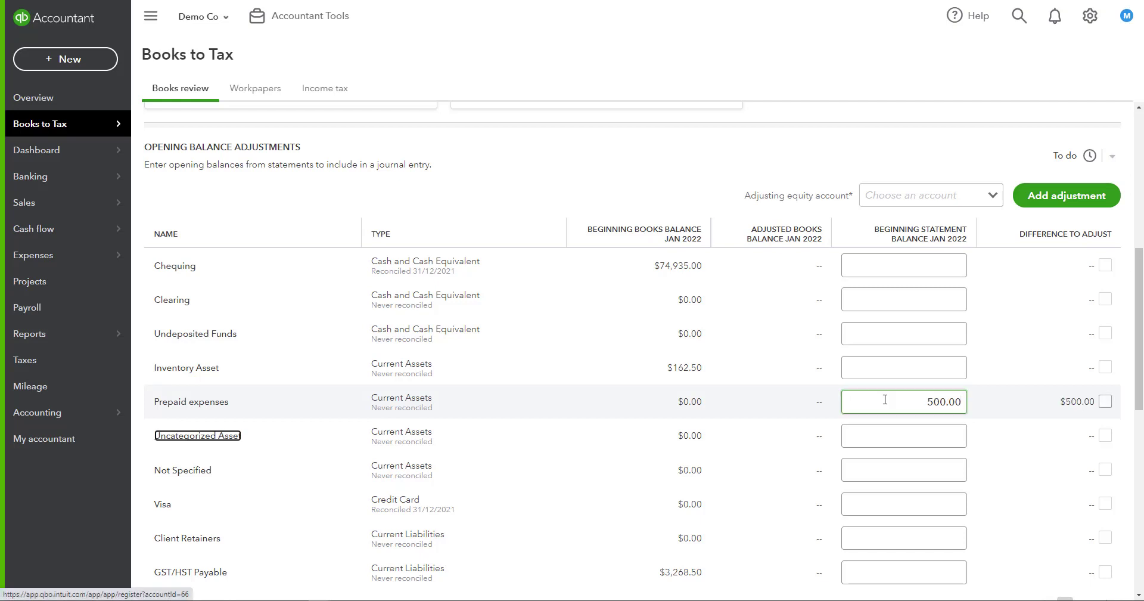
pyautogui.click(869, 494)
pyautogui.write('7')
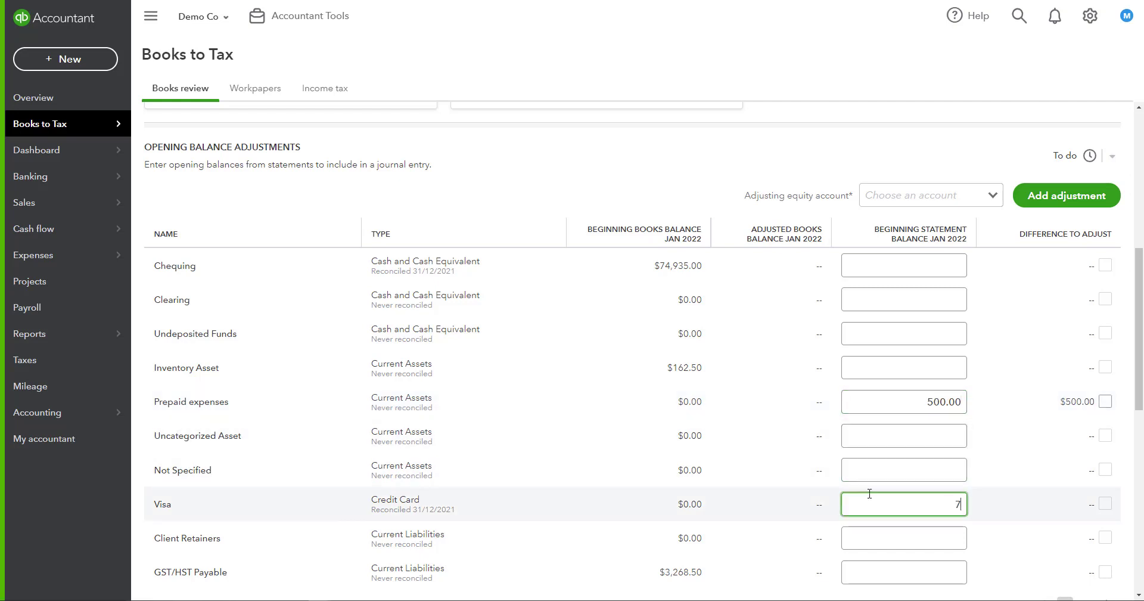
pyautogui.write('50')
pyautogui.press('Tab')
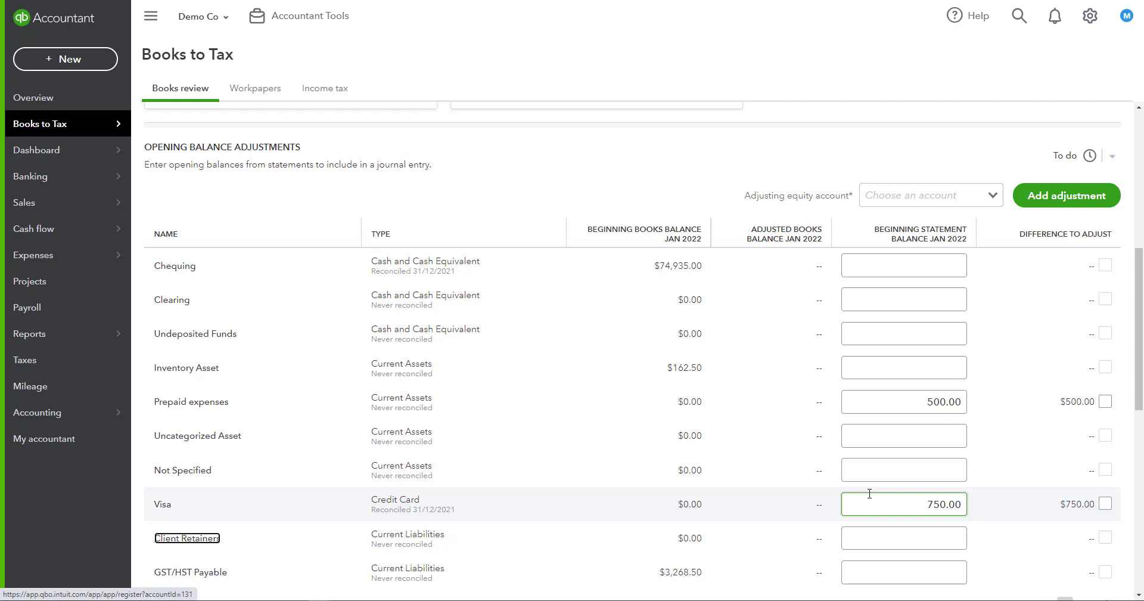
# Add an opening balance adjustment for Prepaid expenses and Visa against Retained Earnings, and close the resulting journal entry
pyautogui.click(994, 197)
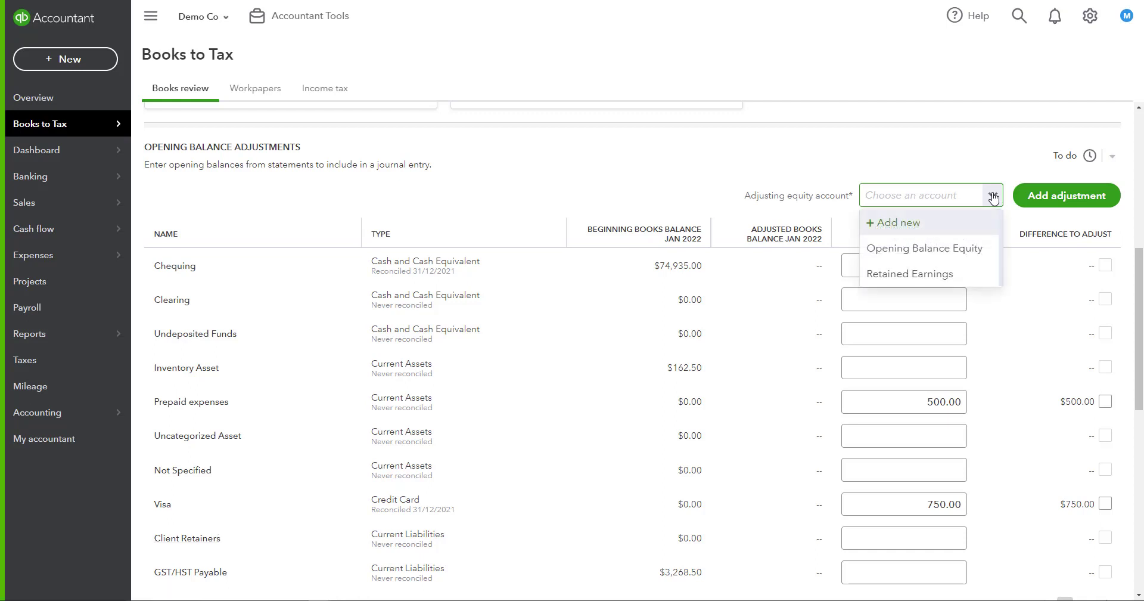
pyautogui.click(969, 274)
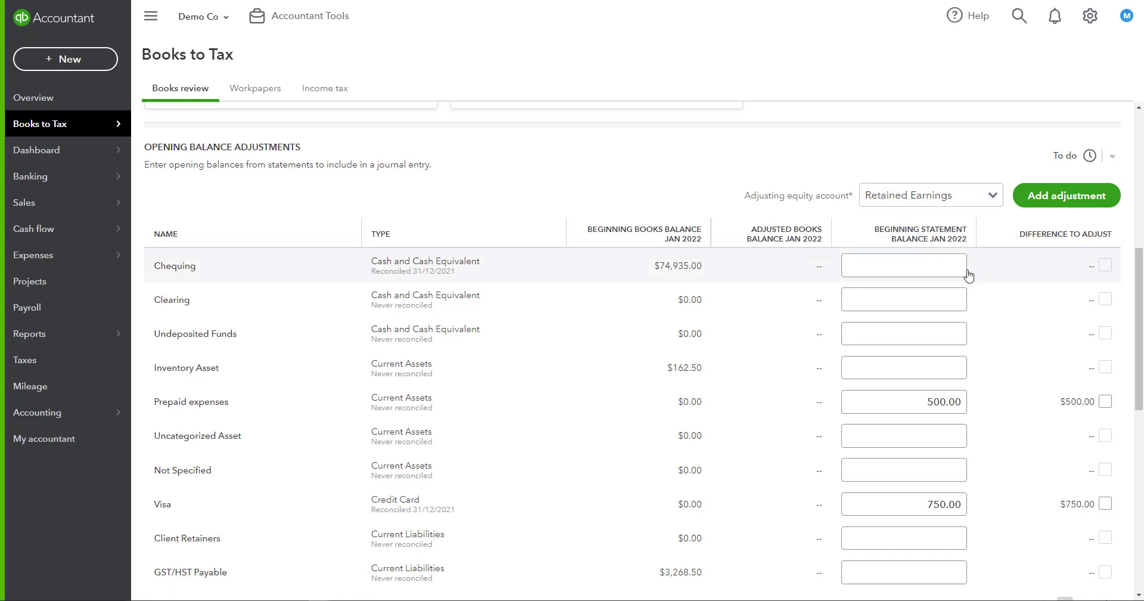
pyautogui.click(1106, 402)
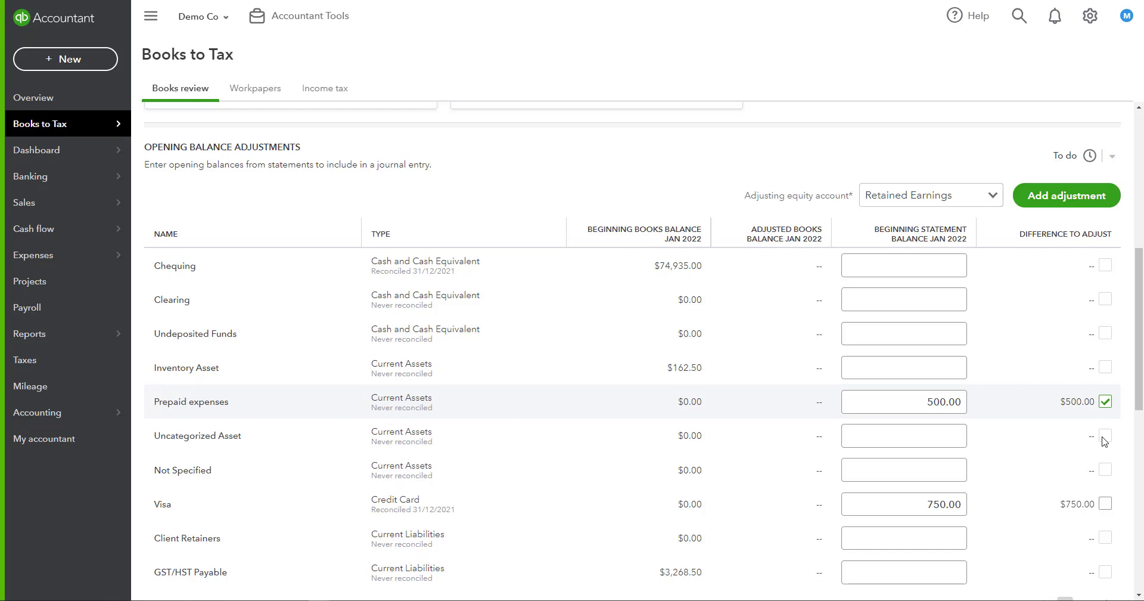
pyautogui.click(1108, 508)
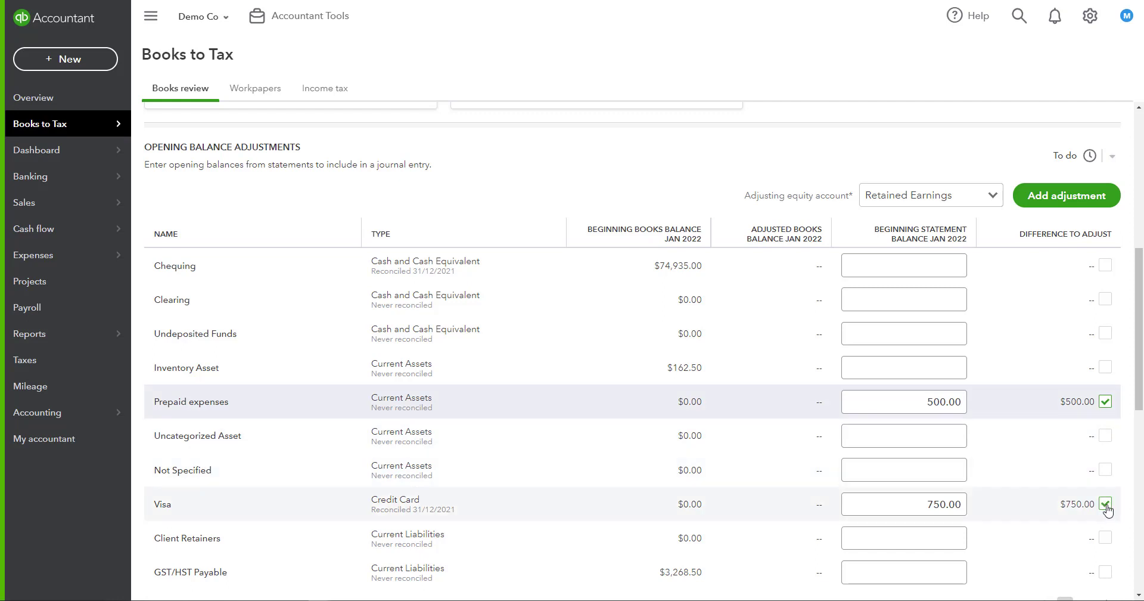
pyautogui.click(1047, 197)
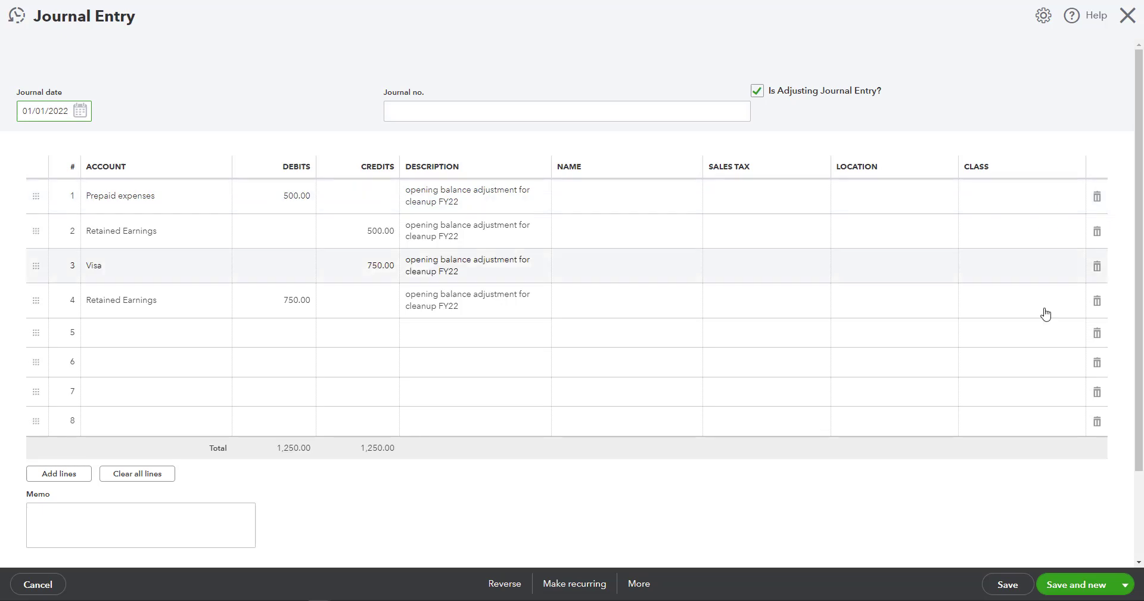
pyautogui.click(1127, 18)
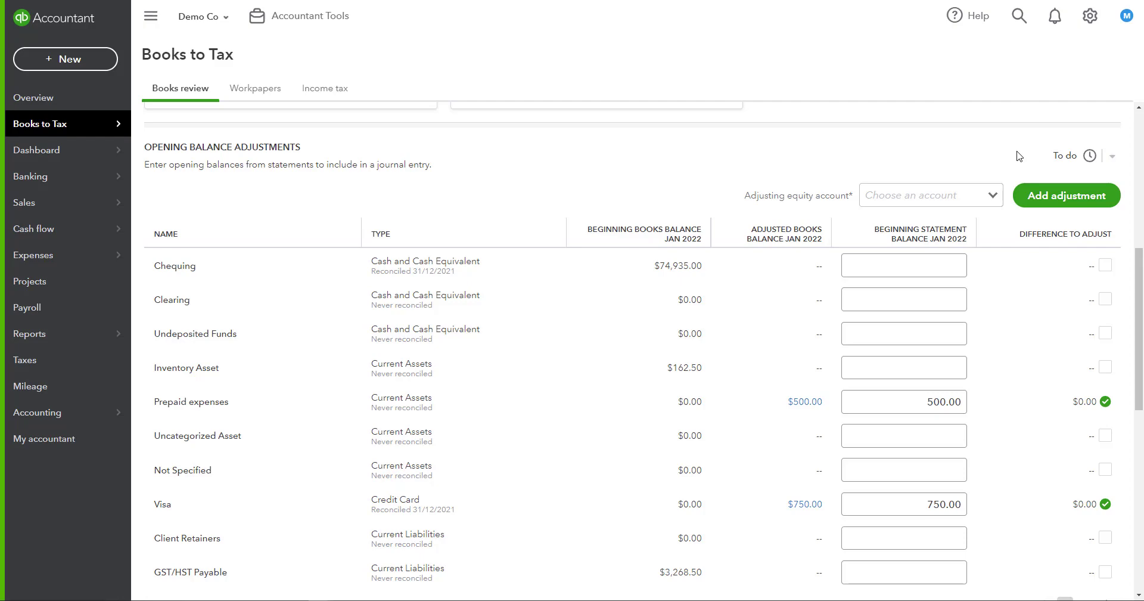
# Review the potential issues and the To Do Checklist, including the form for adding a checklist item
pyautogui.scroll(-3, 784, 362)
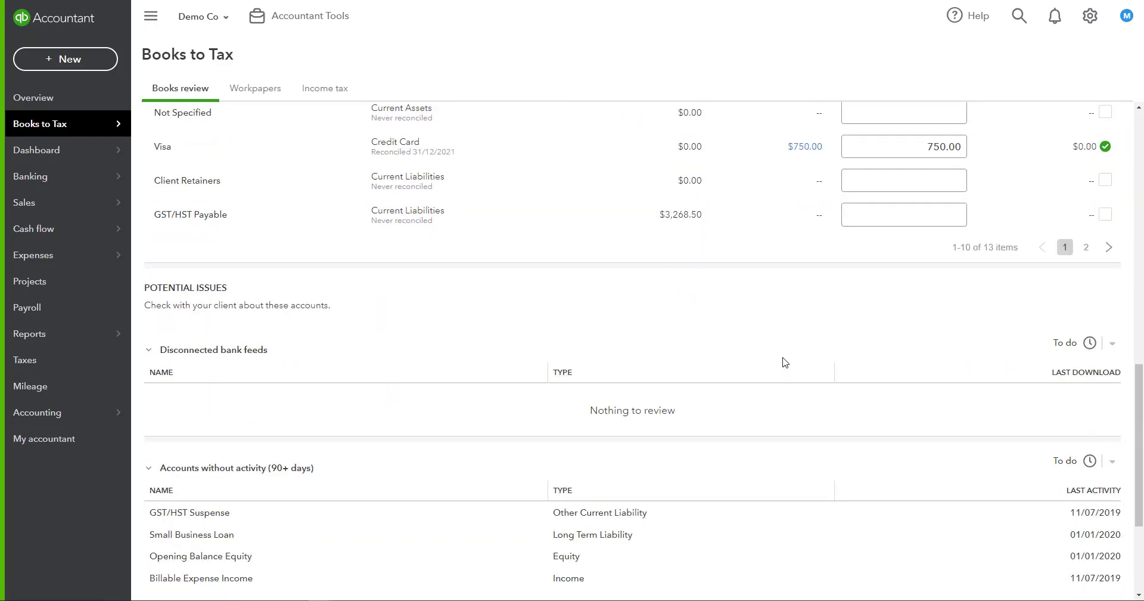
pyautogui.scroll(-2, 785, 362)
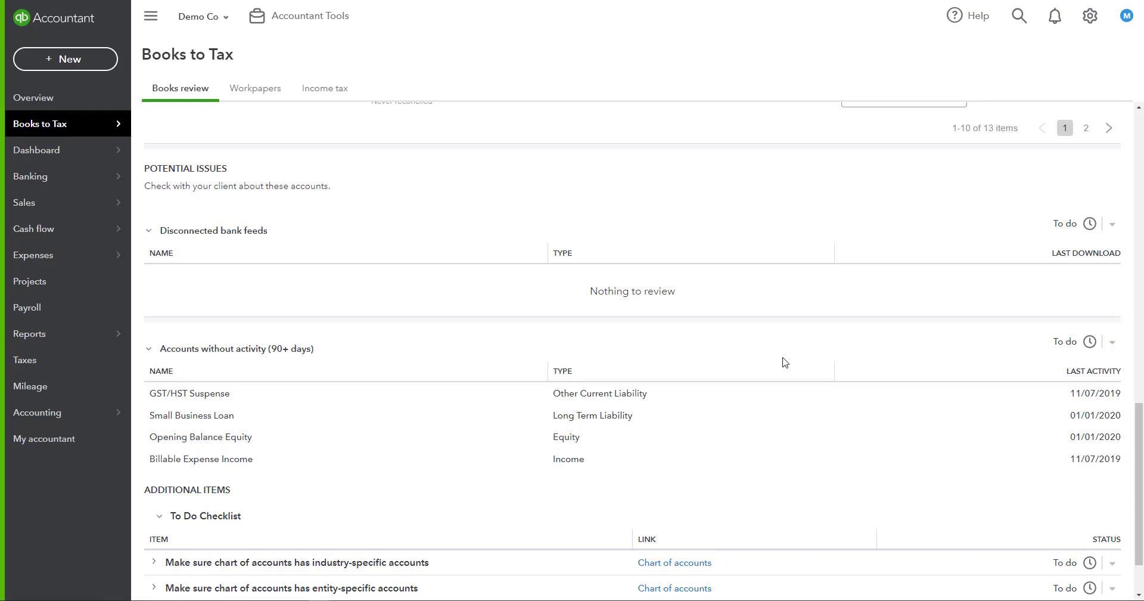
pyautogui.scroll(-2, 784, 361)
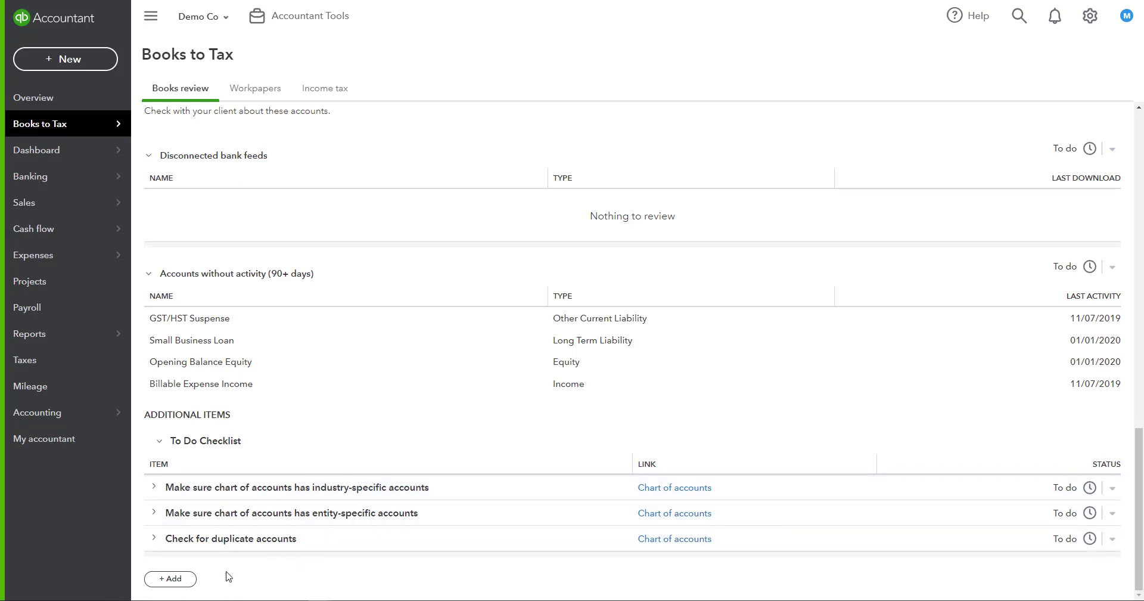
pyautogui.click(179, 579)
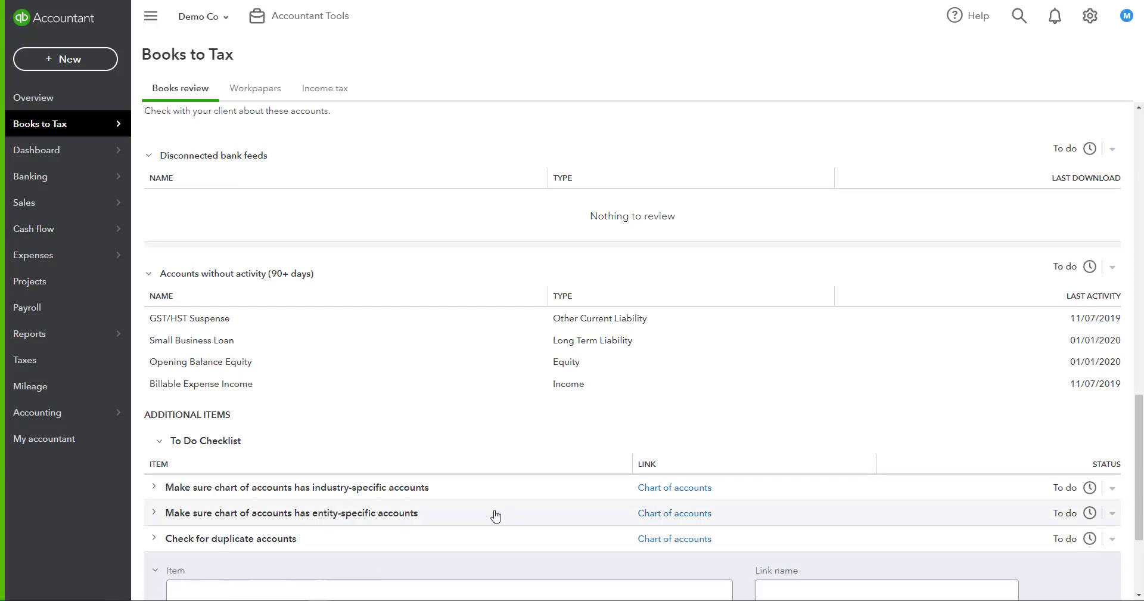
pyautogui.scroll(-3, 494, 515)
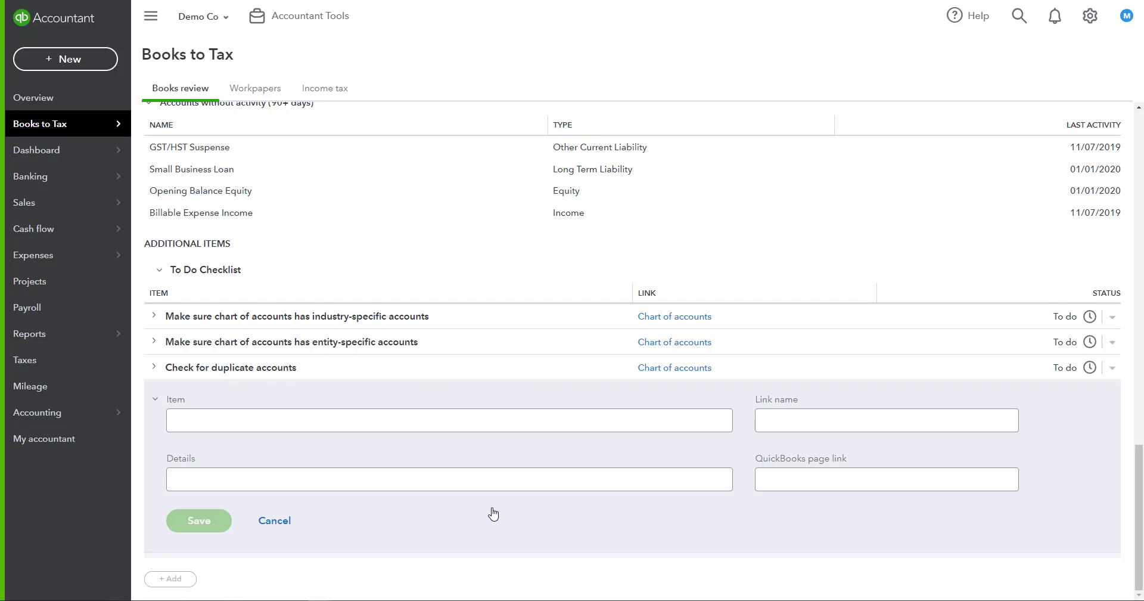
pyautogui.click(286, 520)
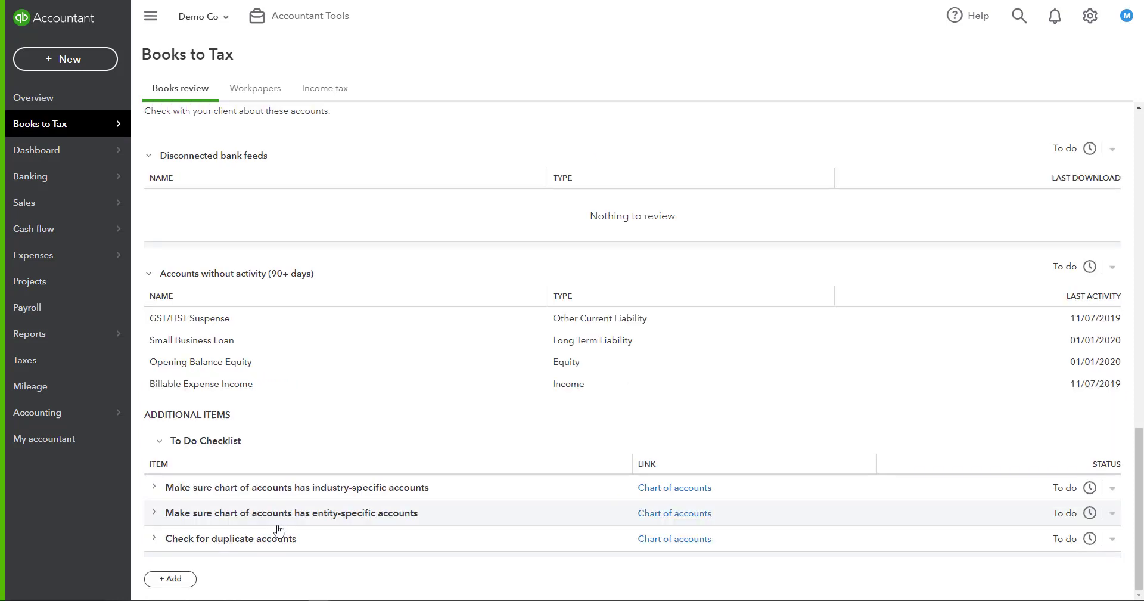
# Switch the books review from Clean up to Monthly
pyautogui.scroll(15, 334, 539)
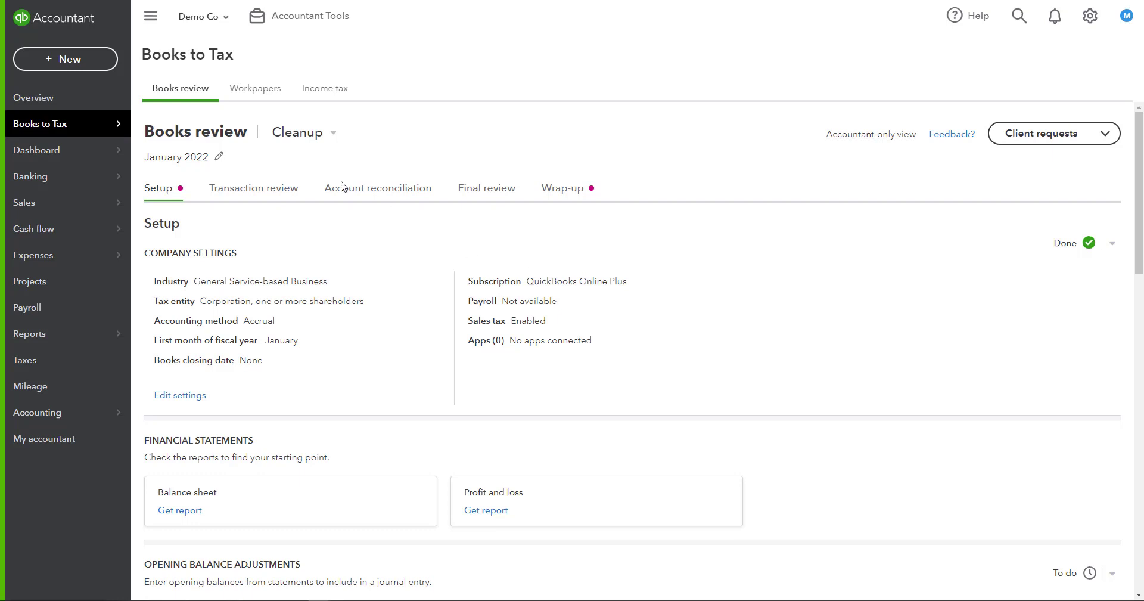
pyautogui.click(332, 135)
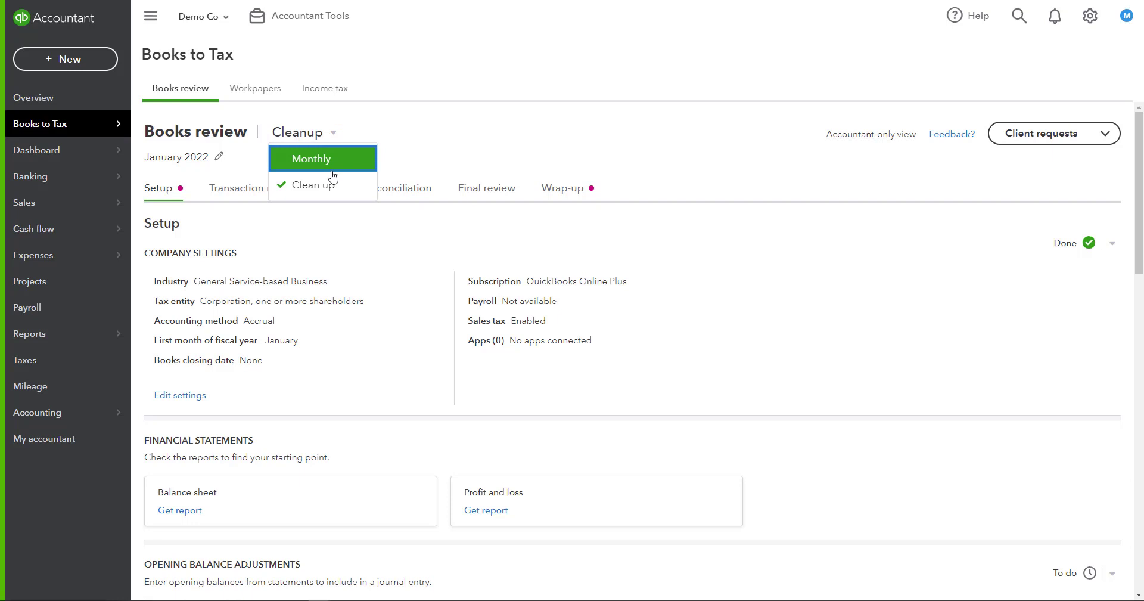
pyautogui.click(332, 161)
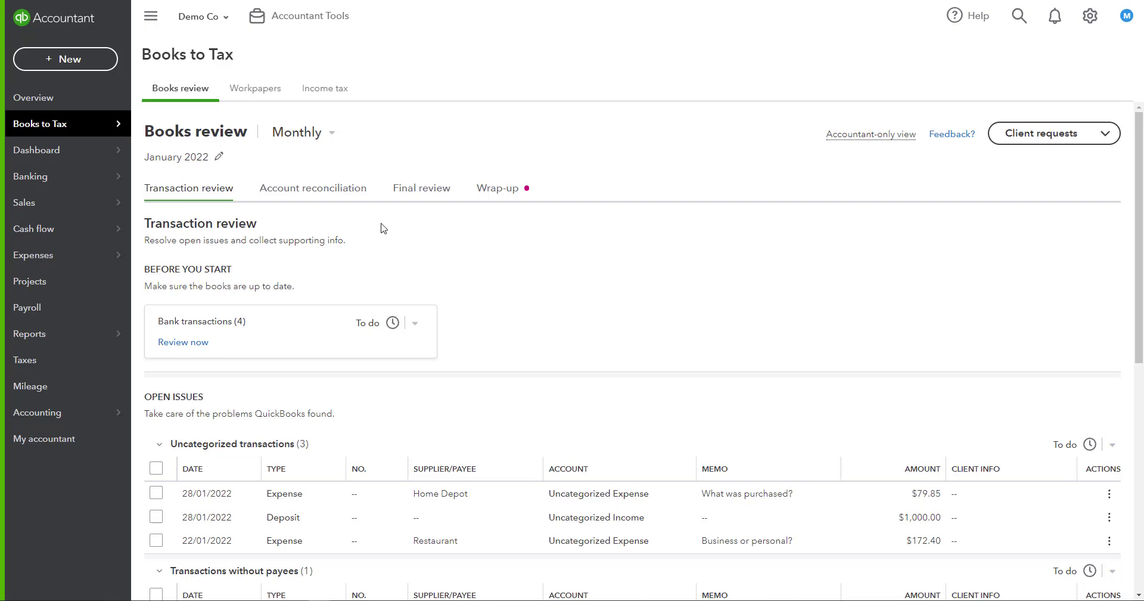
# Select all uncategorized transactions among the open issues and start a client request about them
pyautogui.scroll(-3, 525, 295)
pyautogui.scroll(-1, 539, 280)
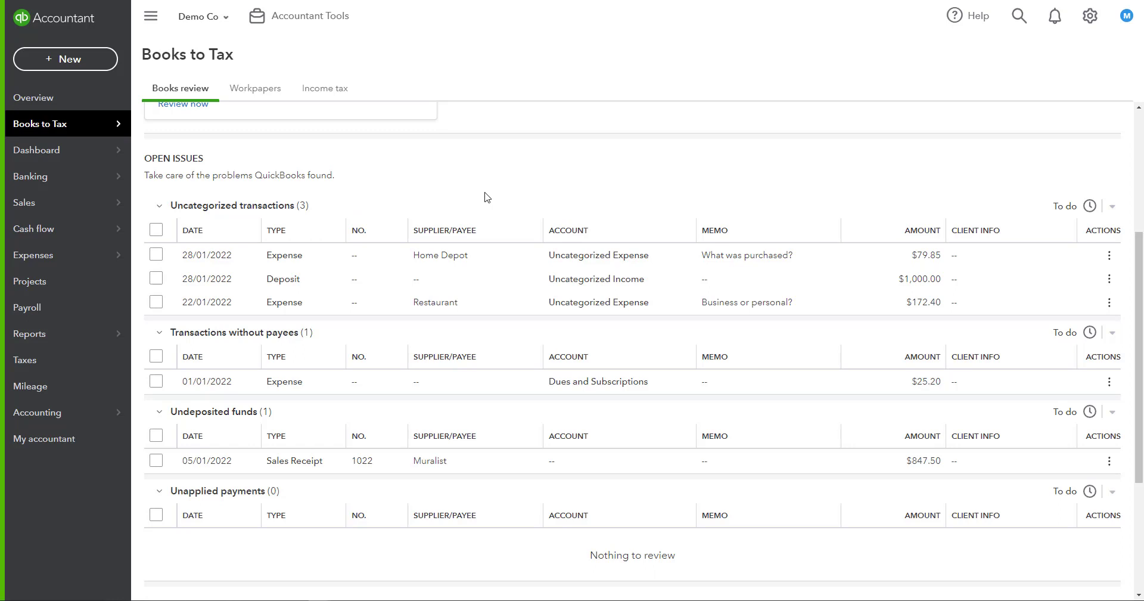
pyautogui.click(156, 231)
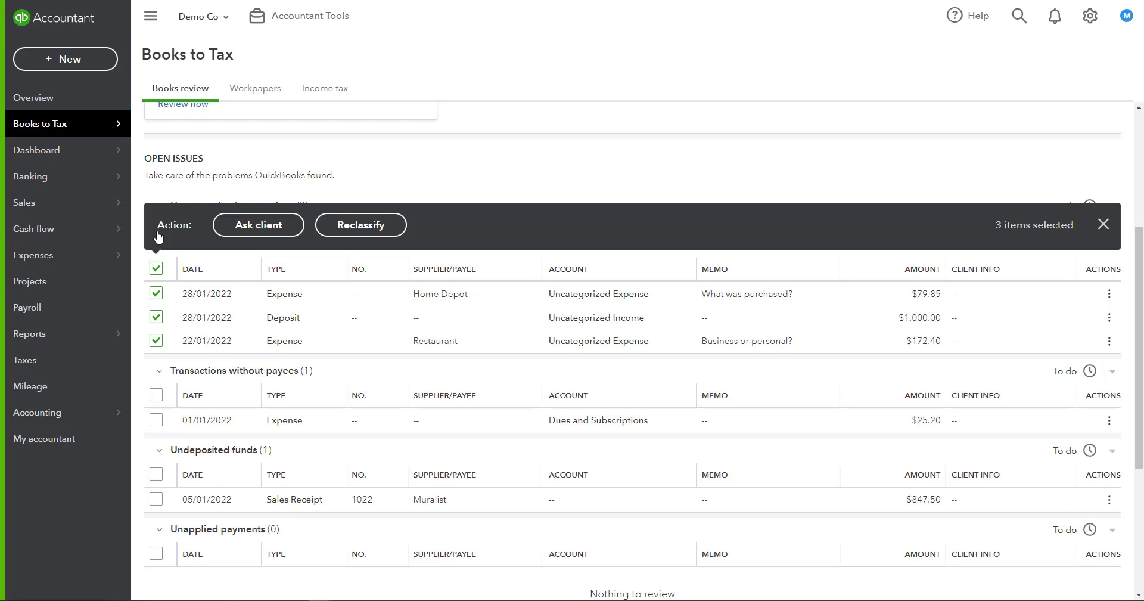
pyautogui.click(263, 226)
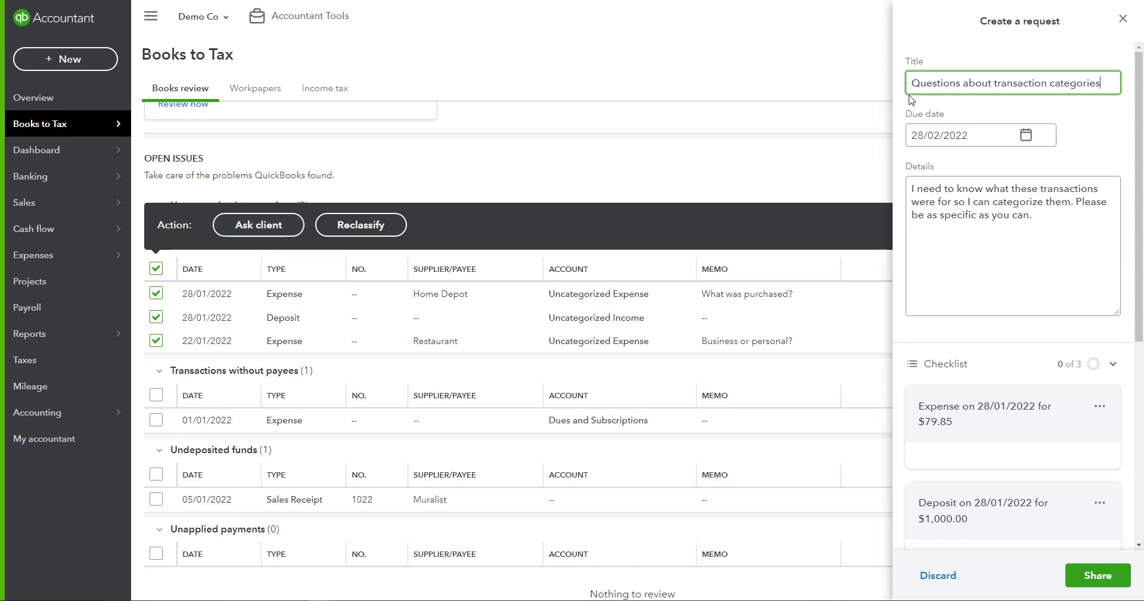
# Check the request's details, checklist and documents section, and share it with the client with notification on
pyautogui.click(985, 216)
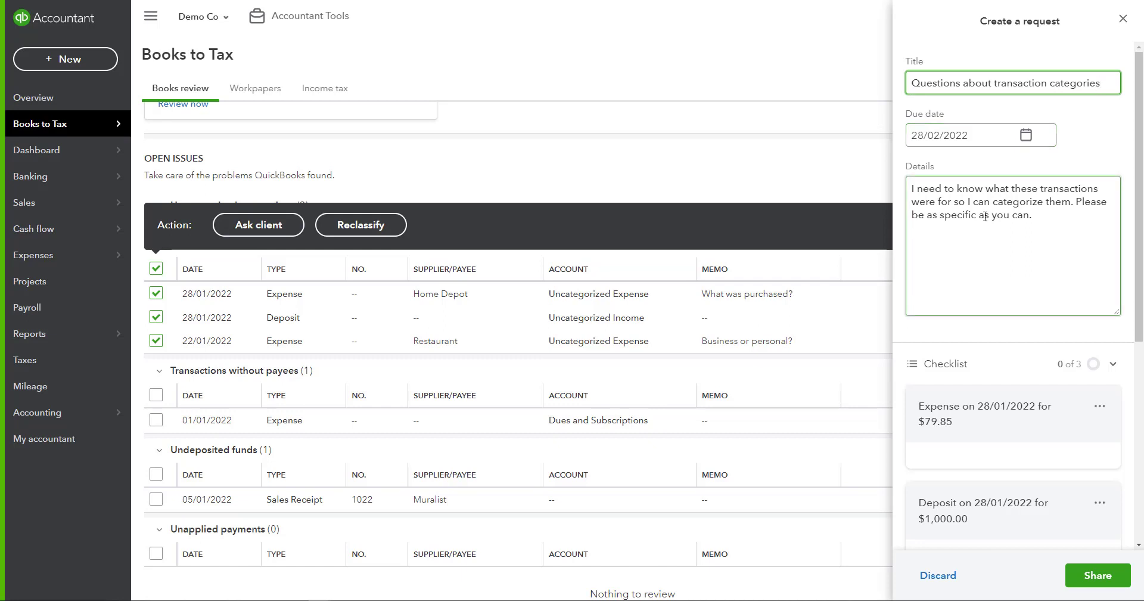
pyautogui.scroll(-4, 985, 217)
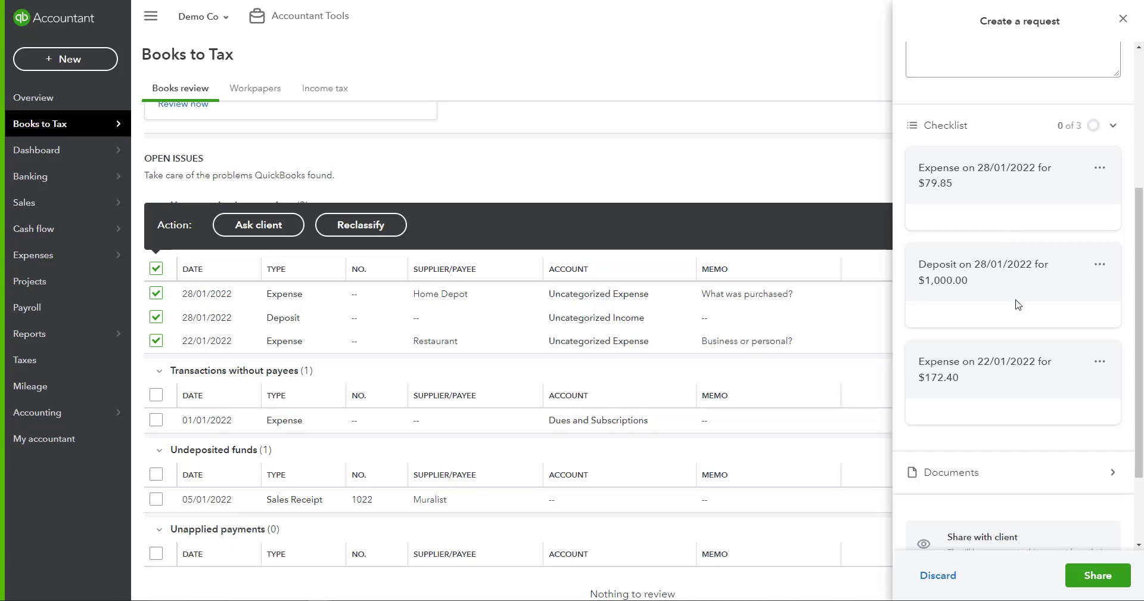
pyautogui.scroll(-2, 1018, 405)
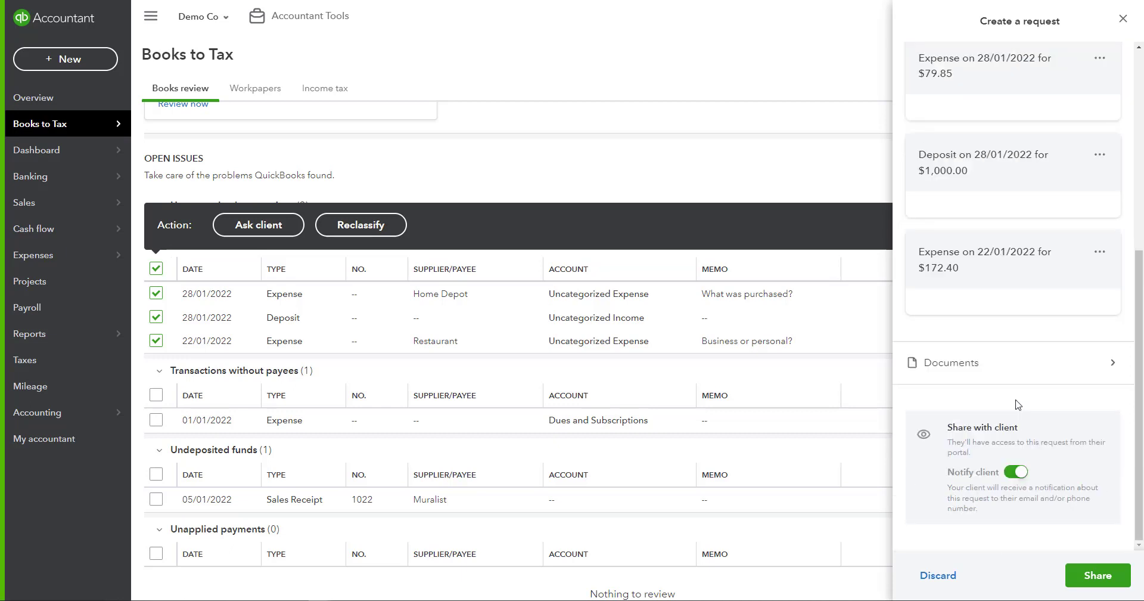
pyautogui.click(1017, 373)
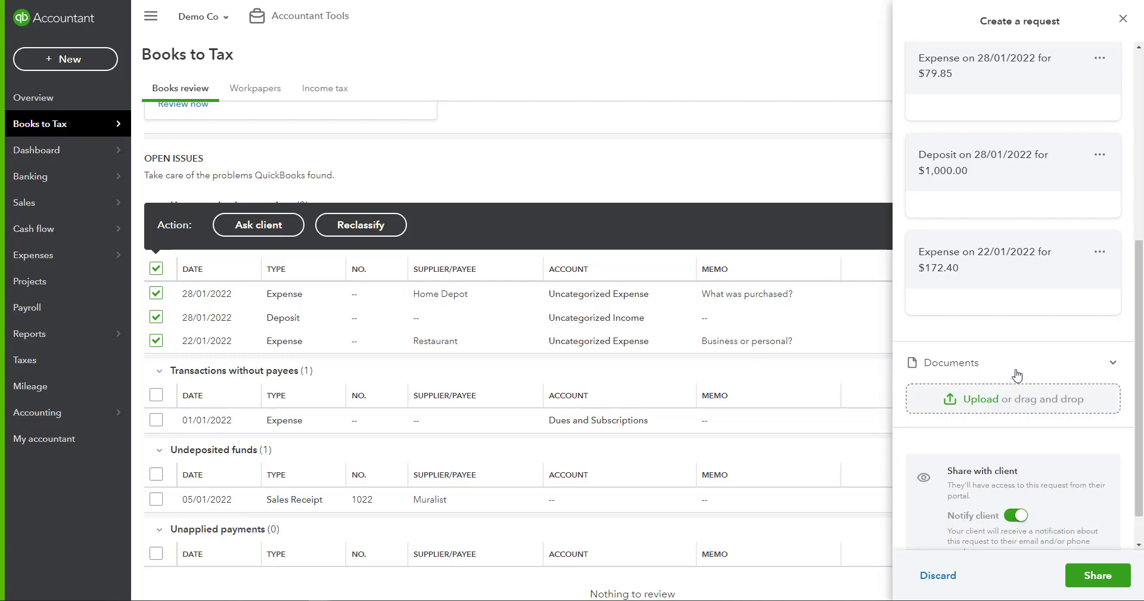
pyautogui.scroll(-1, 1017, 374)
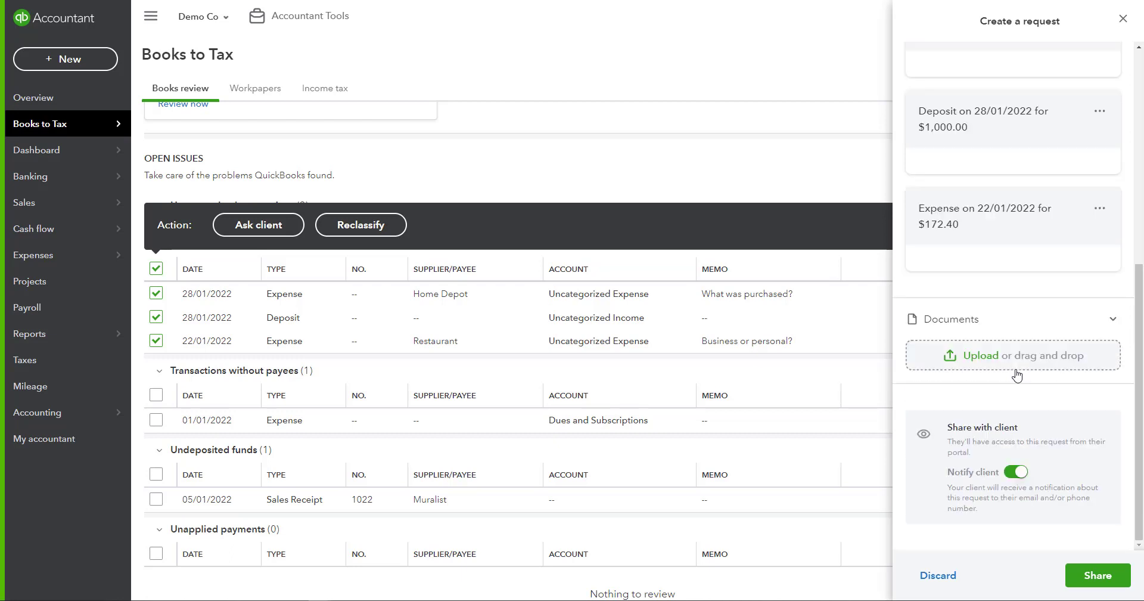
pyautogui.click(1098, 575)
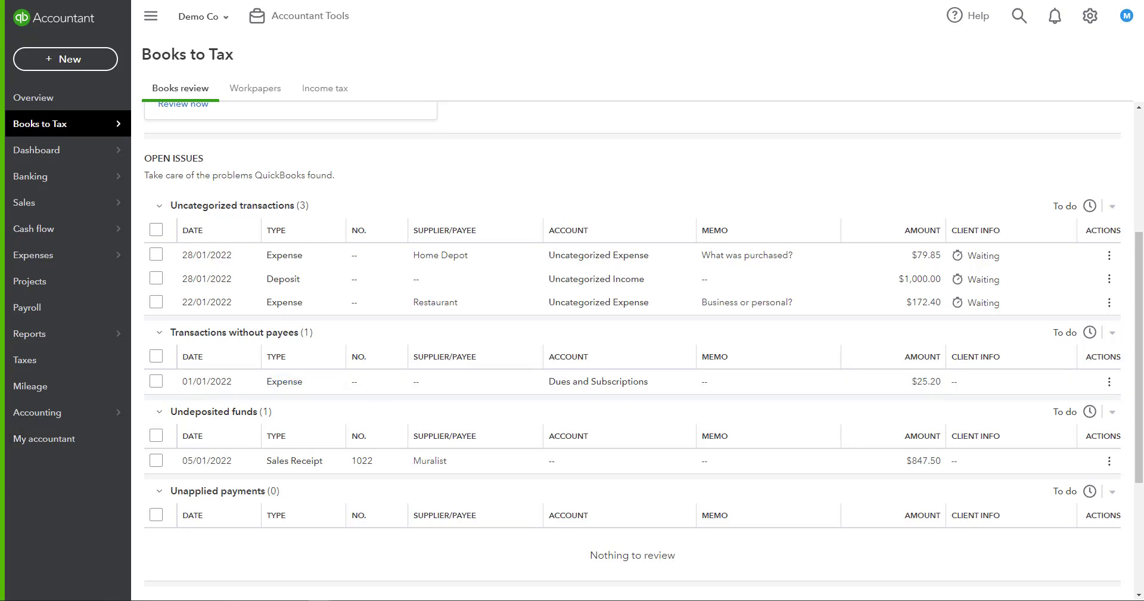
# Open the client-side request about transaction categories and answer the $79.85 Home Depot expense with "Shovels"
pyautogui.click(64, 441)
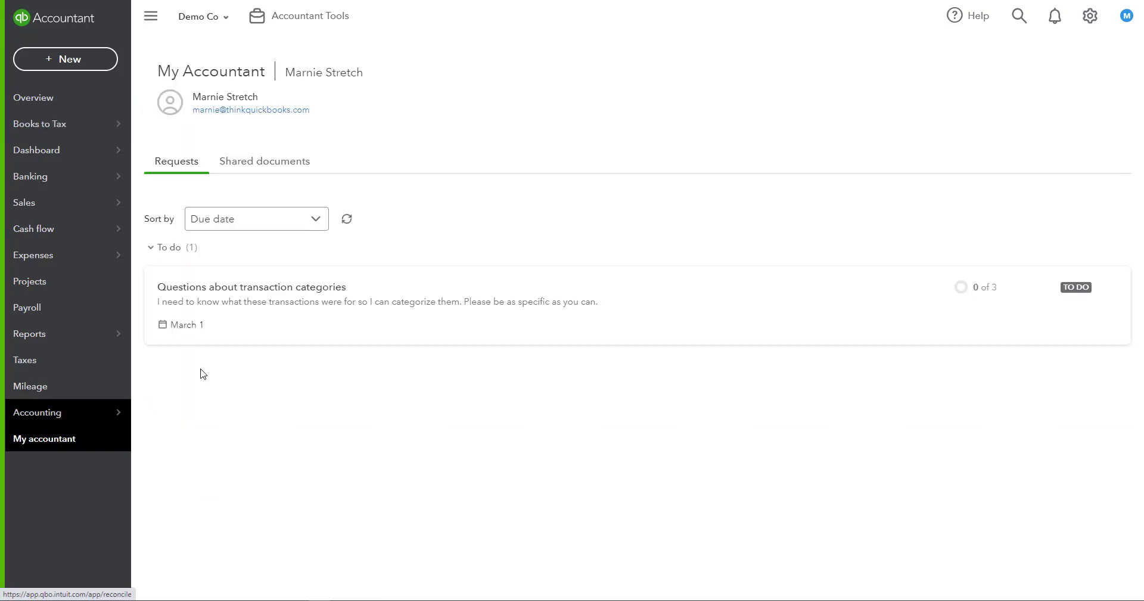
pyautogui.click(284, 335)
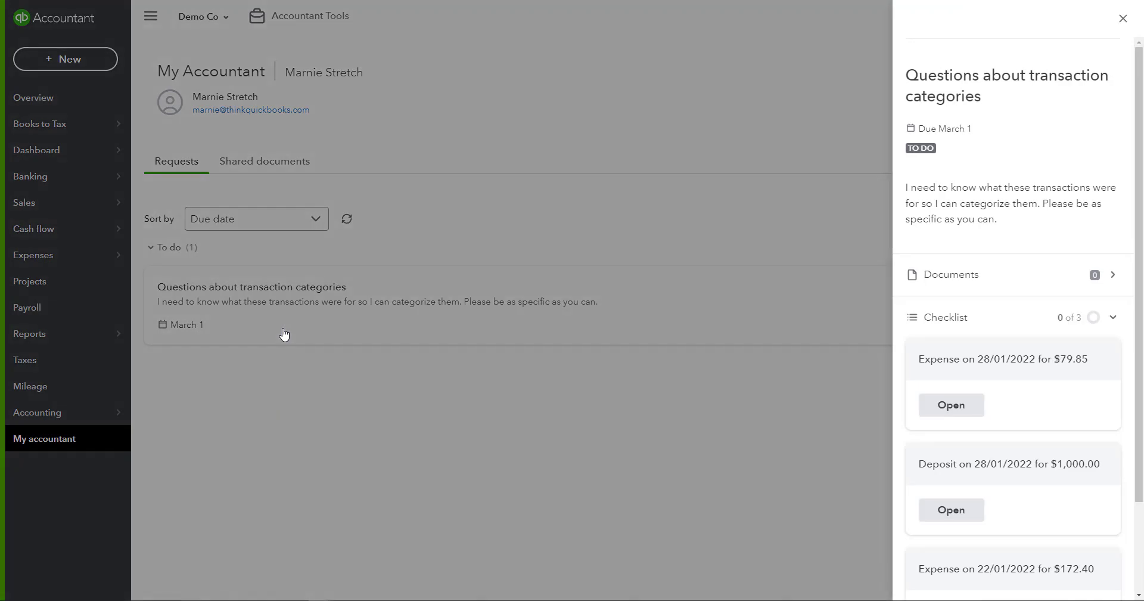
pyautogui.scroll(-2, 1061, 384)
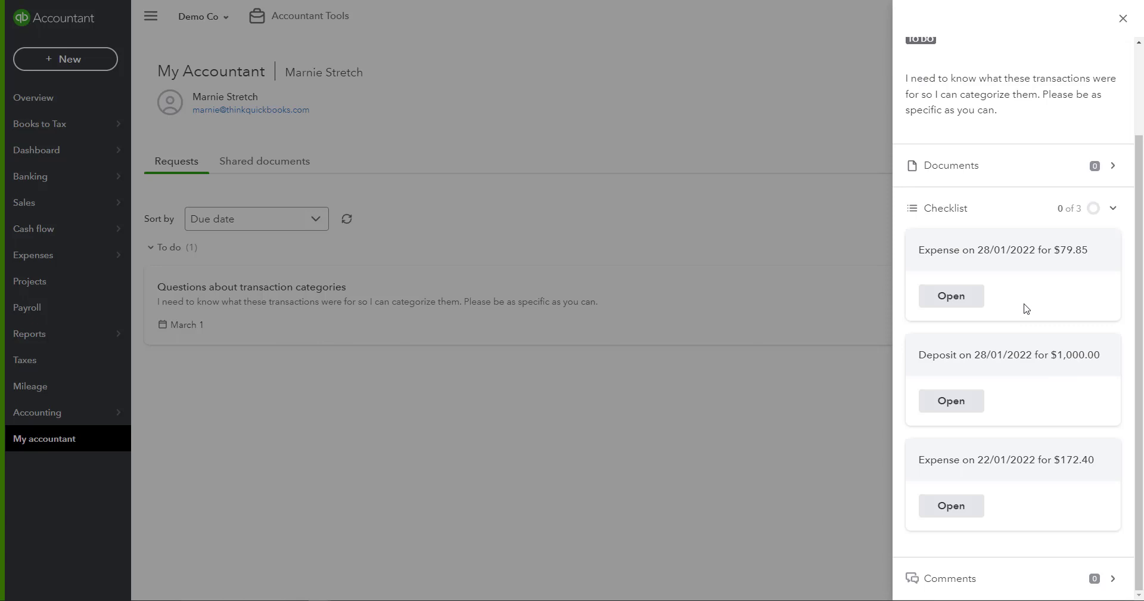
pyautogui.click(964, 303)
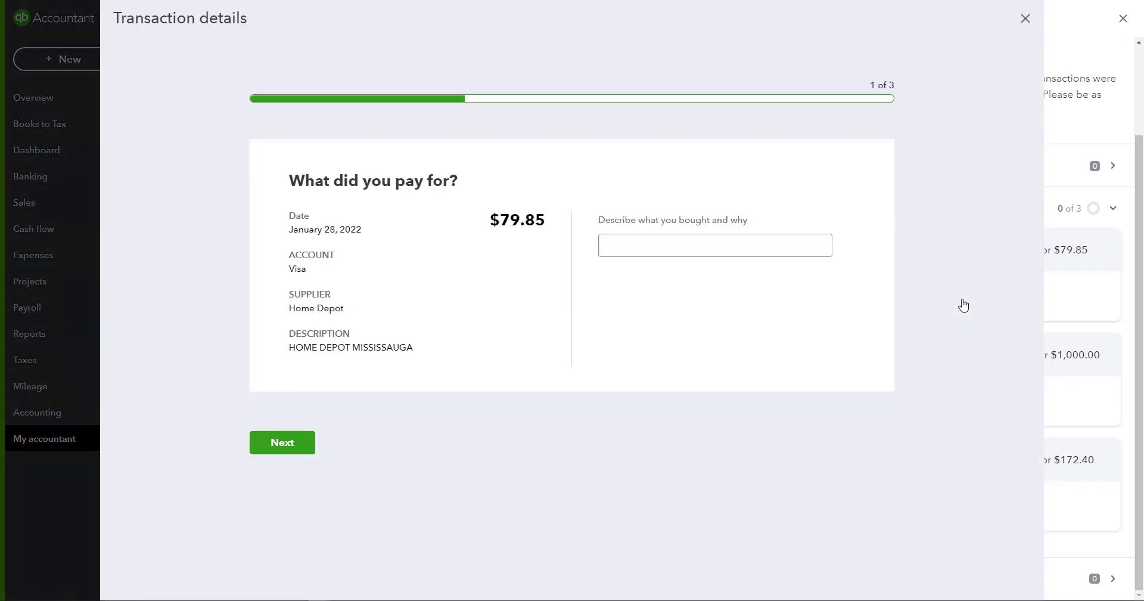
pyautogui.click(690, 246)
pyautogui.write('Shovels')
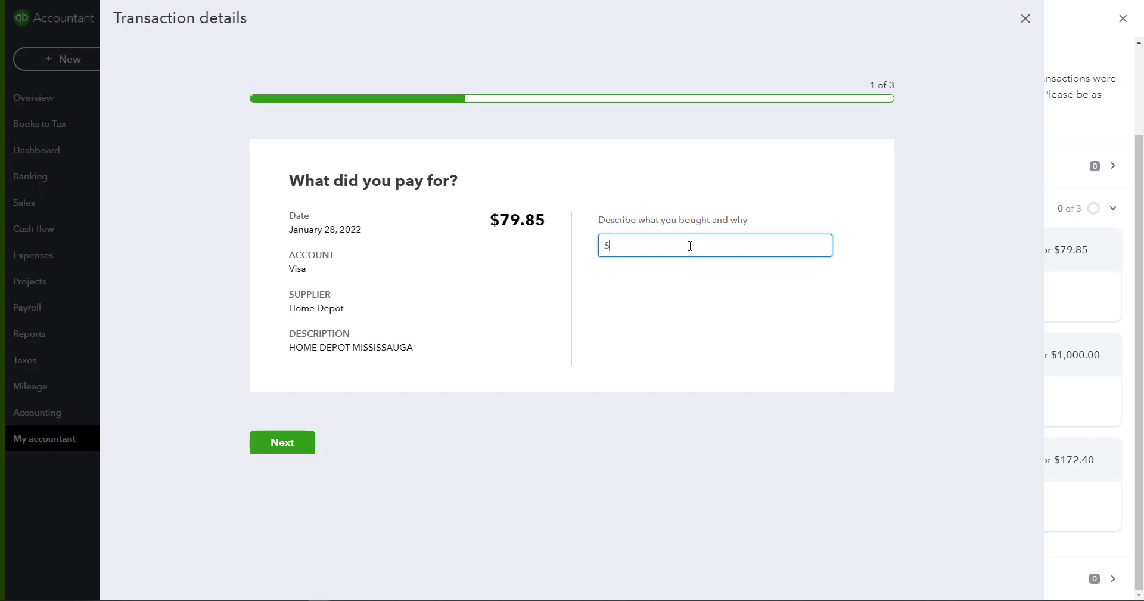
pyautogui.click(286, 448)
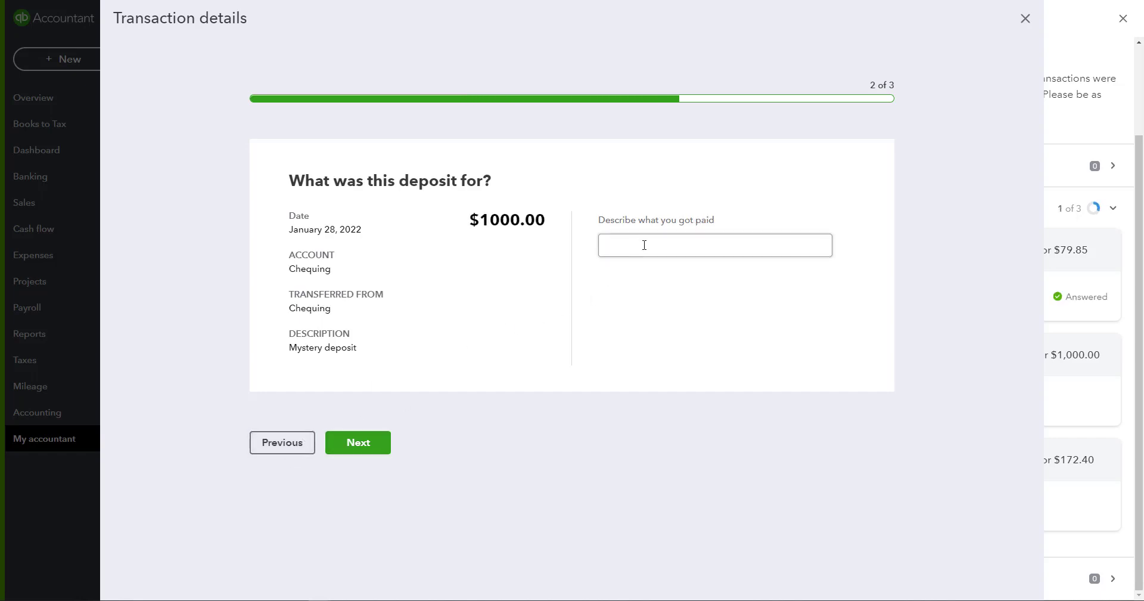
# Answer the $1,000.00 deposit with "SH Loan" and the $172.40 restaurant expense with "Personal", finishing the client request
pyautogui.click(645, 245)
pyautogui.write('SH Loan')
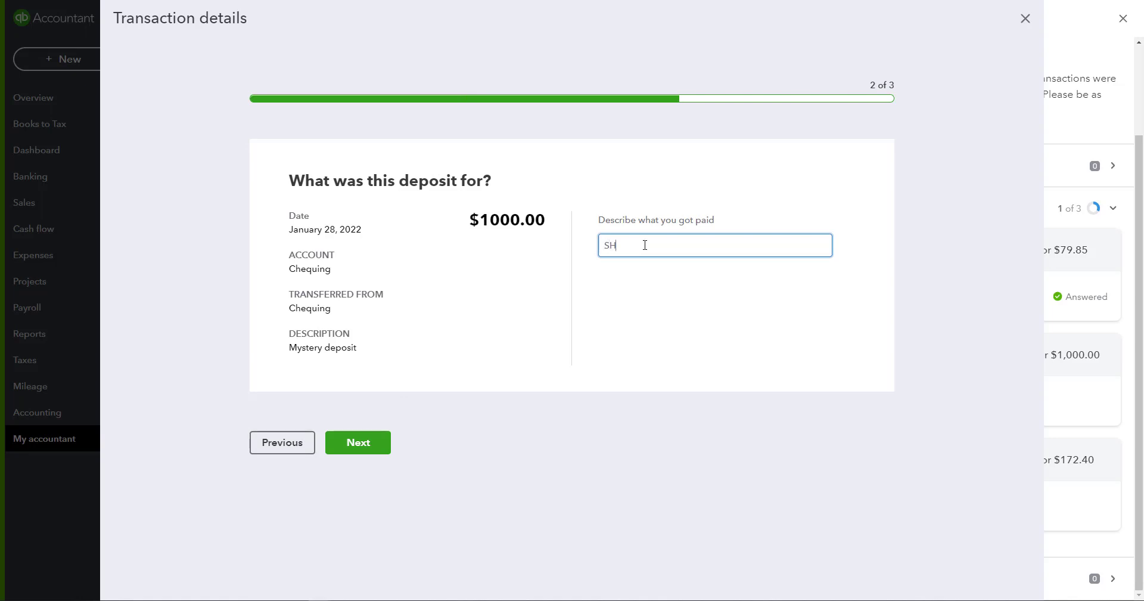
pyautogui.click(356, 444)
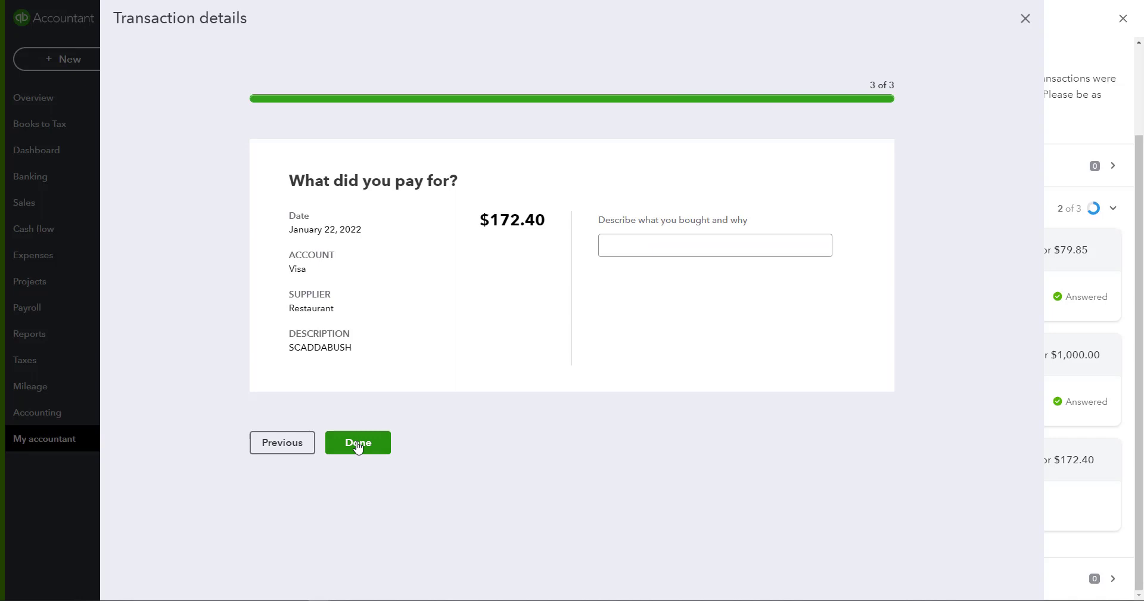
pyautogui.click(639, 241)
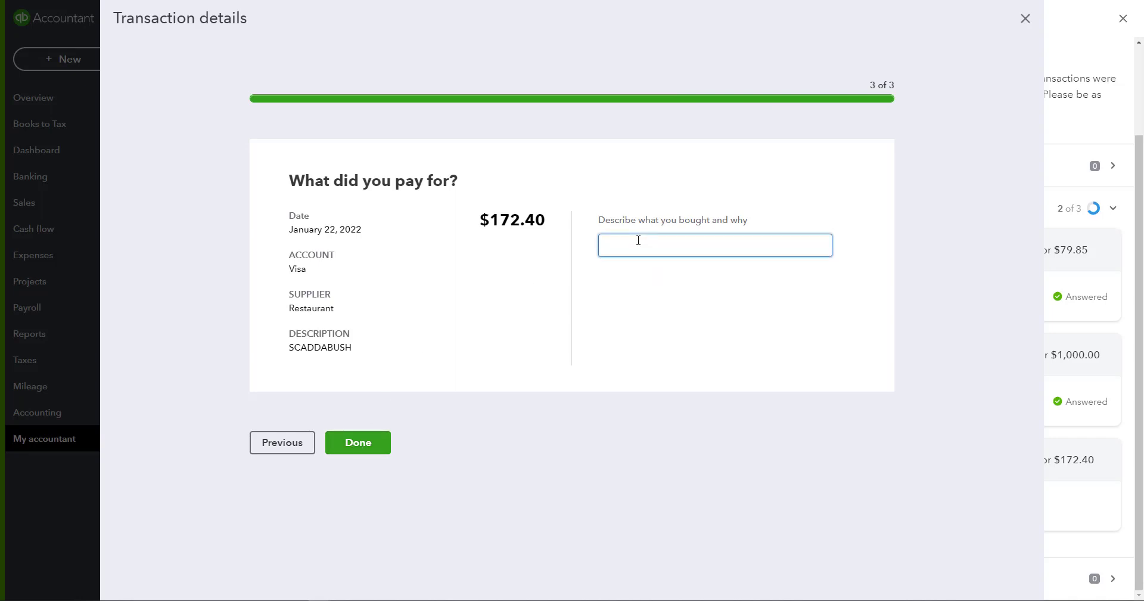
pyautogui.write('Personal')
pyautogui.click(372, 444)
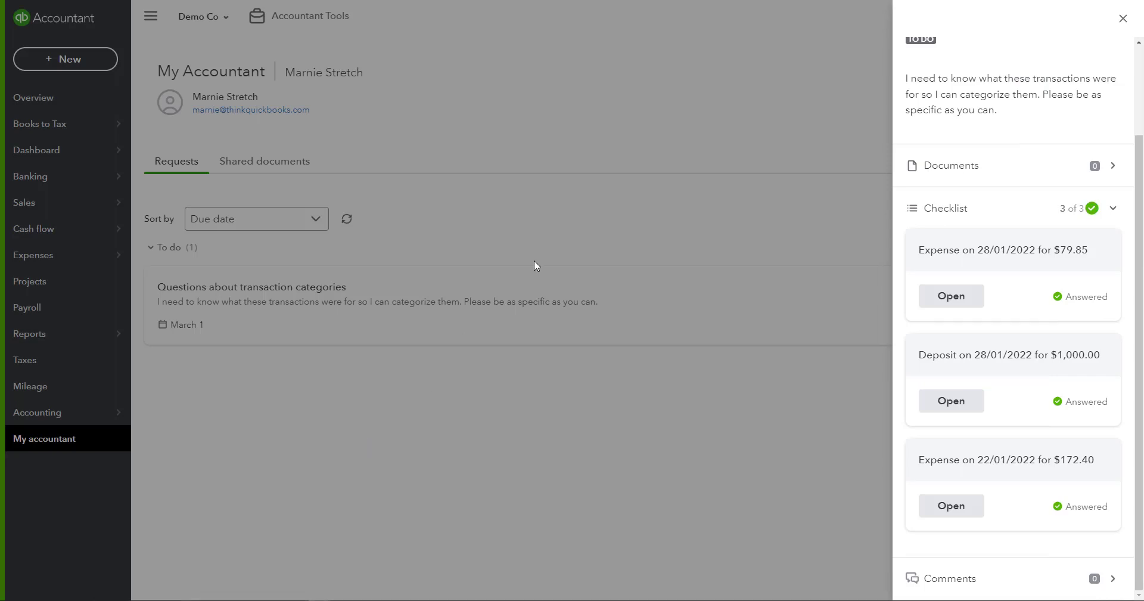
pyautogui.click(1122, 19)
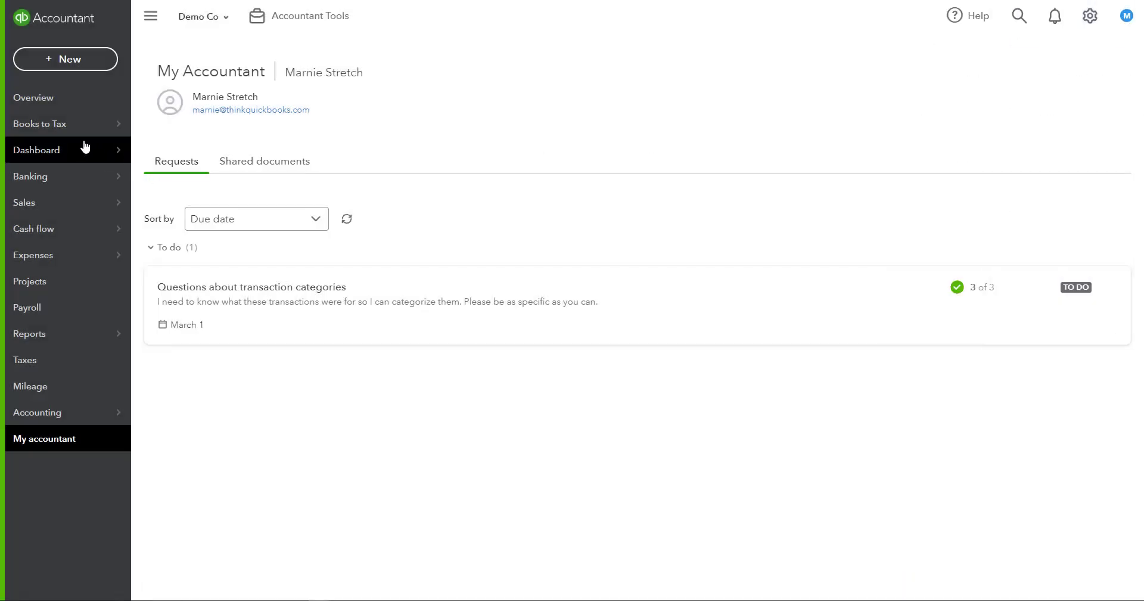
# Return to the books review and check the client's answers on the uncategorized transactions and in the list of all client requests
pyautogui.moveTo(77, 133)
pyautogui.click(198, 127)
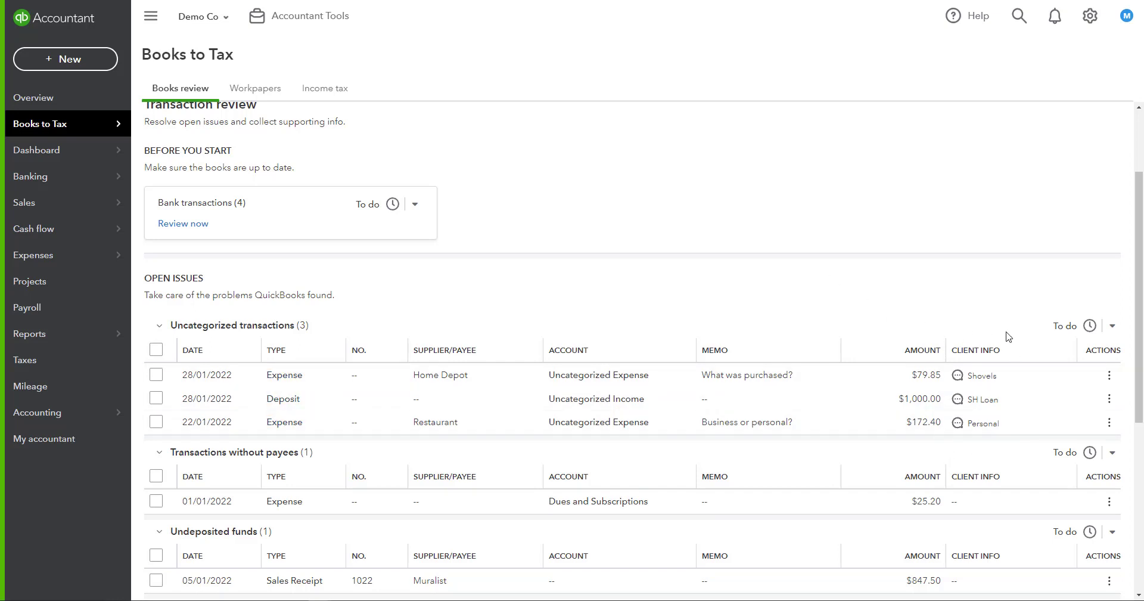
pyautogui.scroll(2, 750, 297)
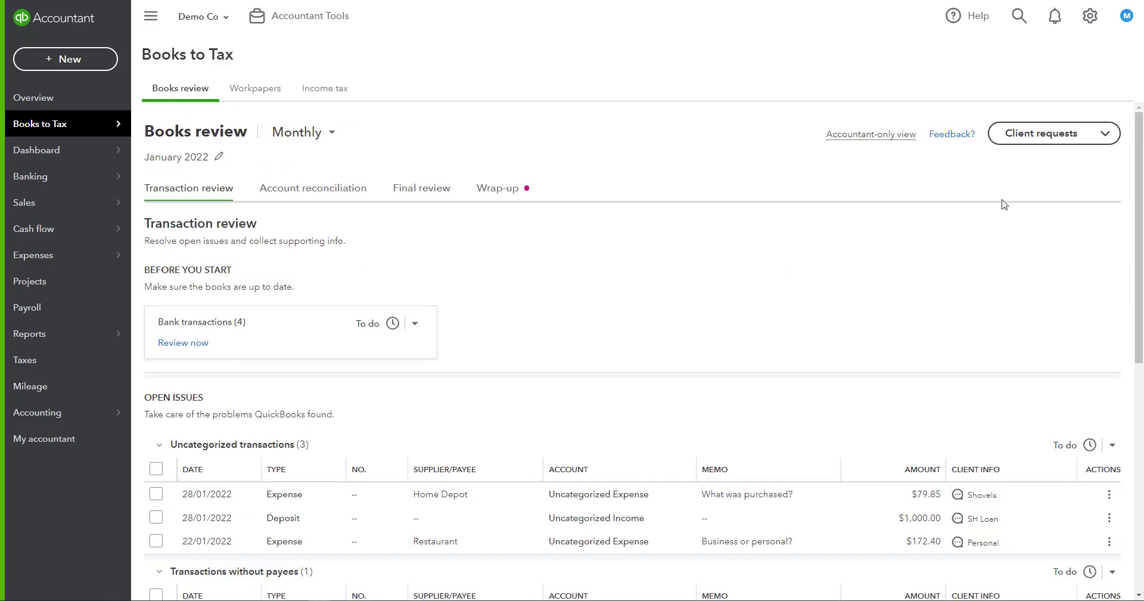
pyautogui.click(1107, 137)
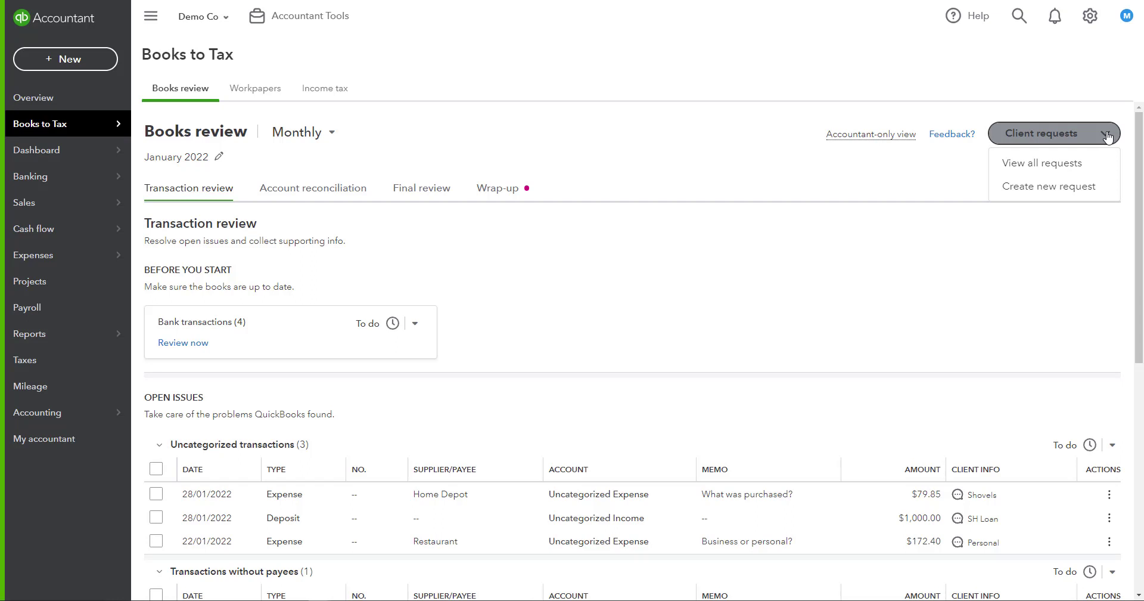
pyautogui.click(1067, 162)
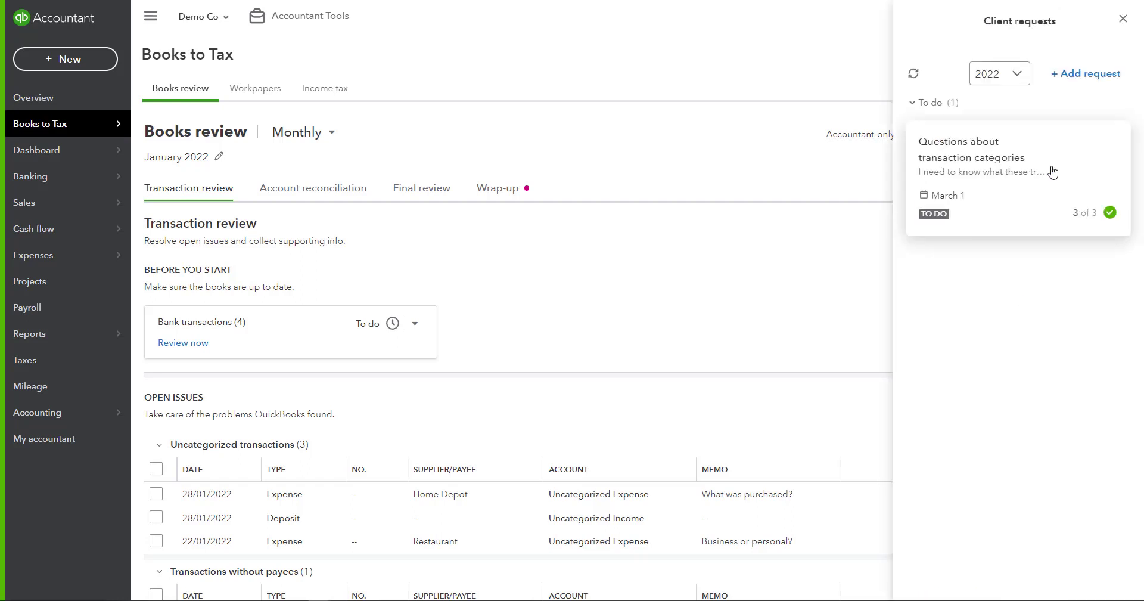
pyautogui.click(1123, 19)
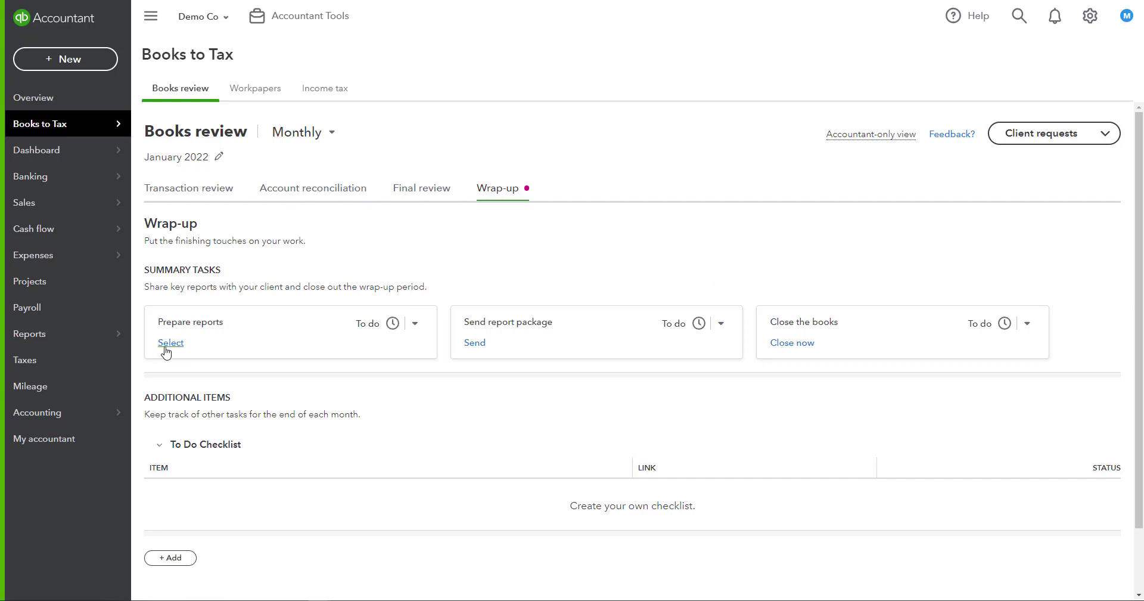
# Prepare a report package for the January 2022 wrap-up using the Basic Company Financials report
pyautogui.click(166, 345)
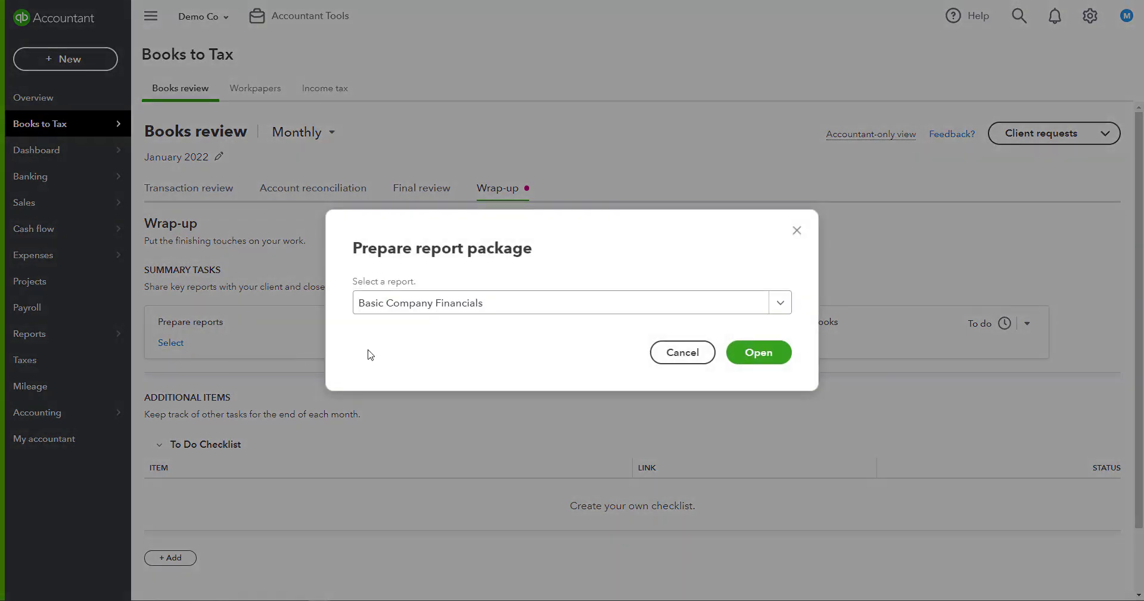
pyautogui.click(780, 303)
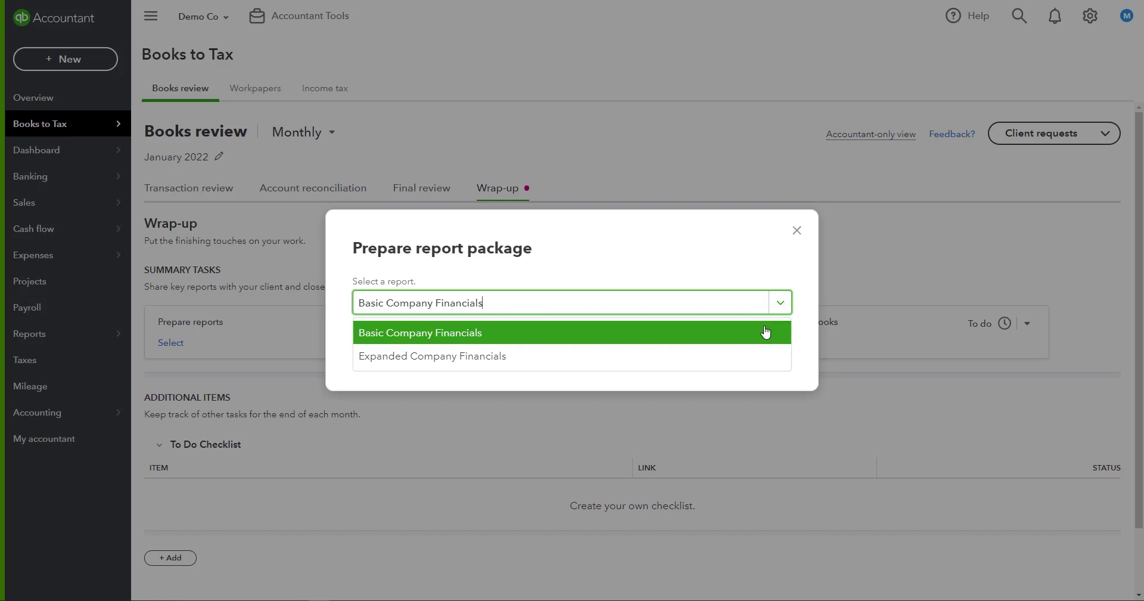
pyautogui.click(765, 332)
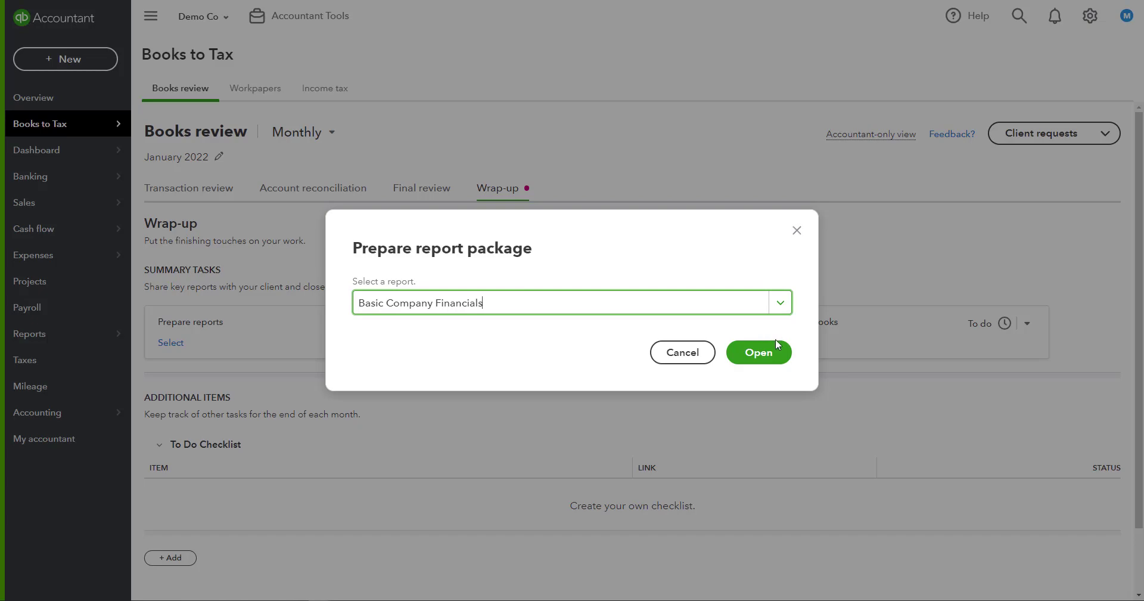
pyautogui.click(769, 354)
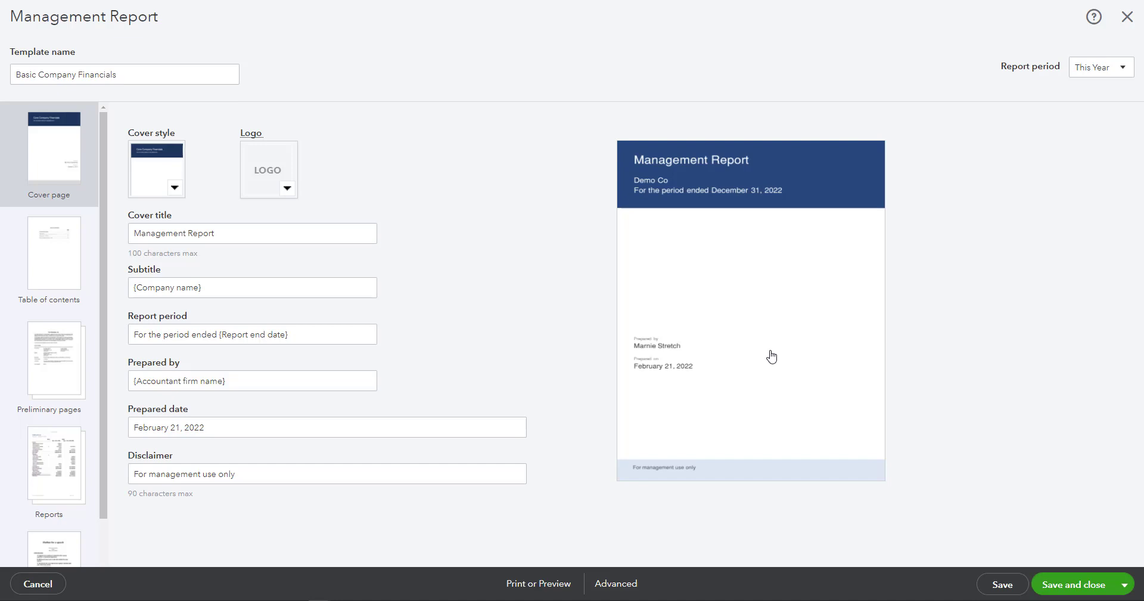
# Save the management report as a copy named "Basic Company Financials MJS" and close it
pyautogui.click(1071, 586)
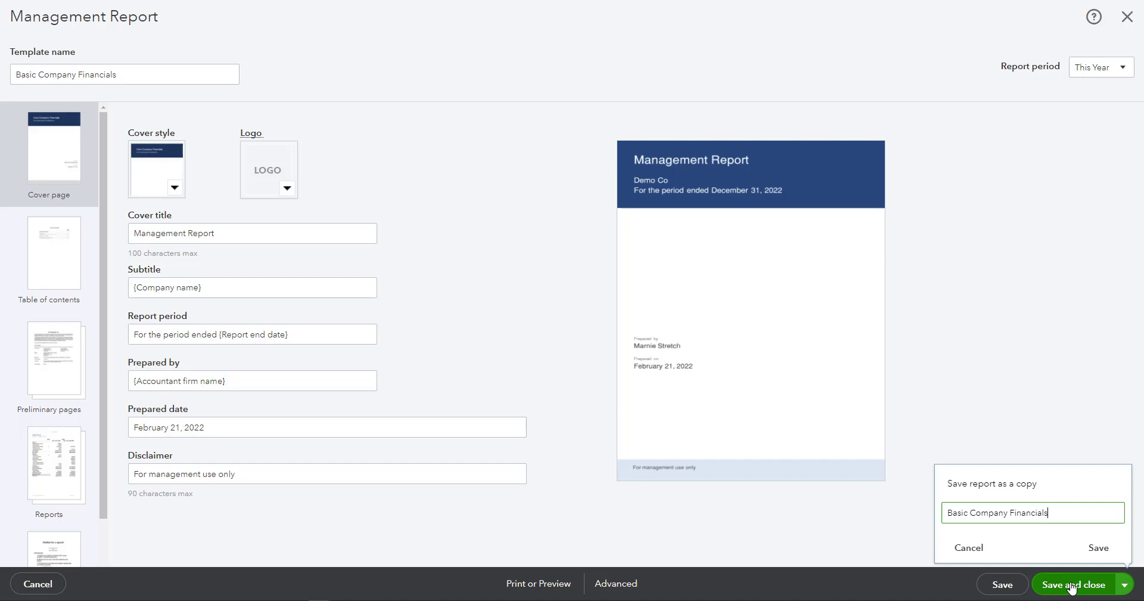
pyautogui.write('MJS')
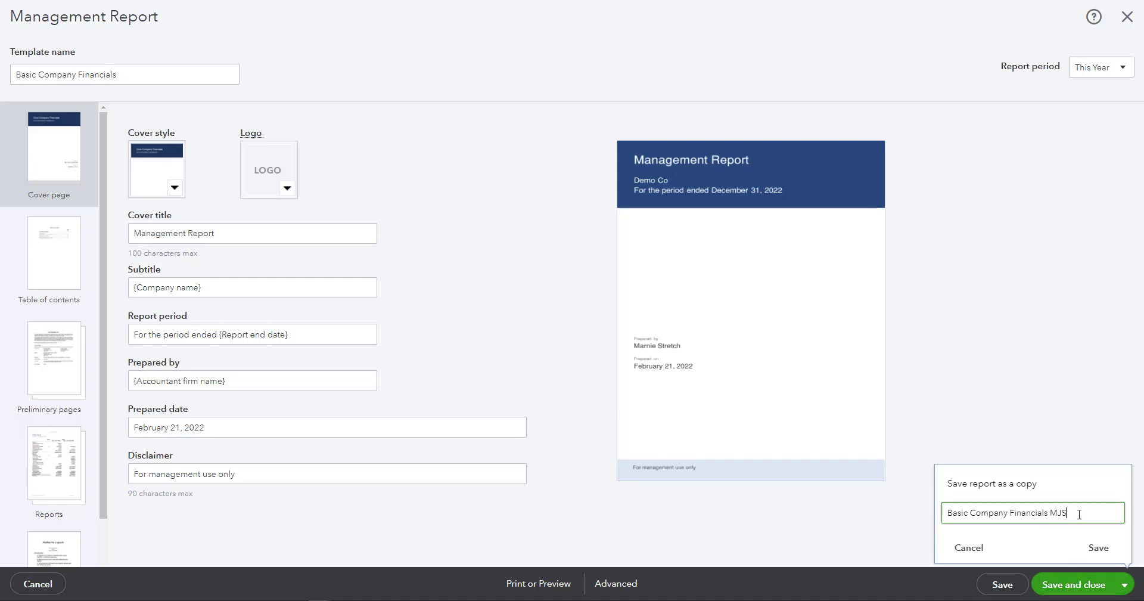
pyautogui.click(1099, 547)
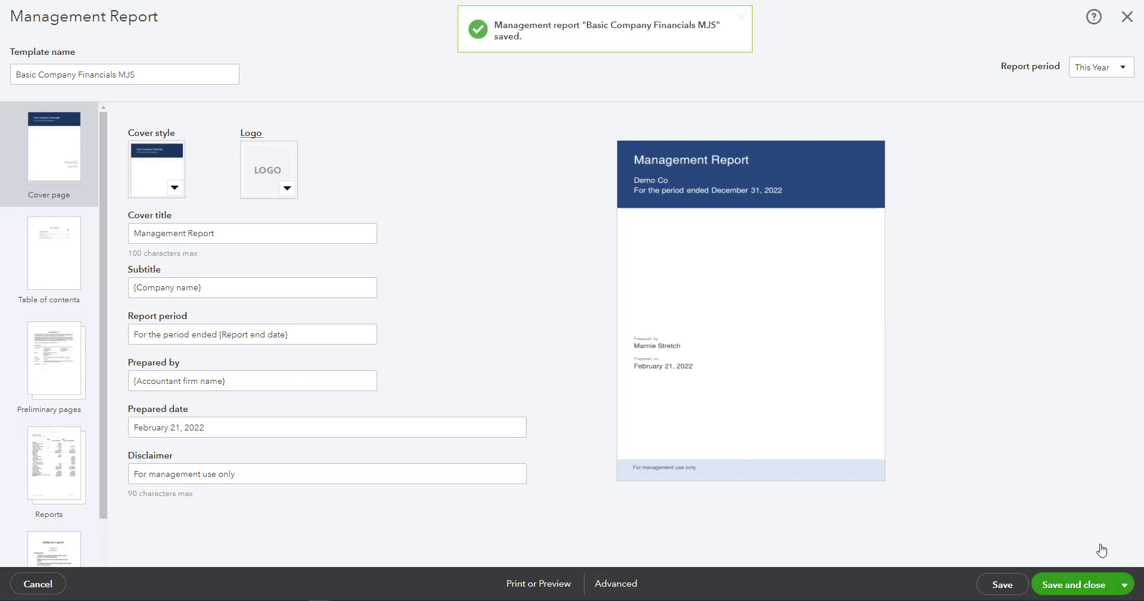
pyautogui.click(1071, 586)
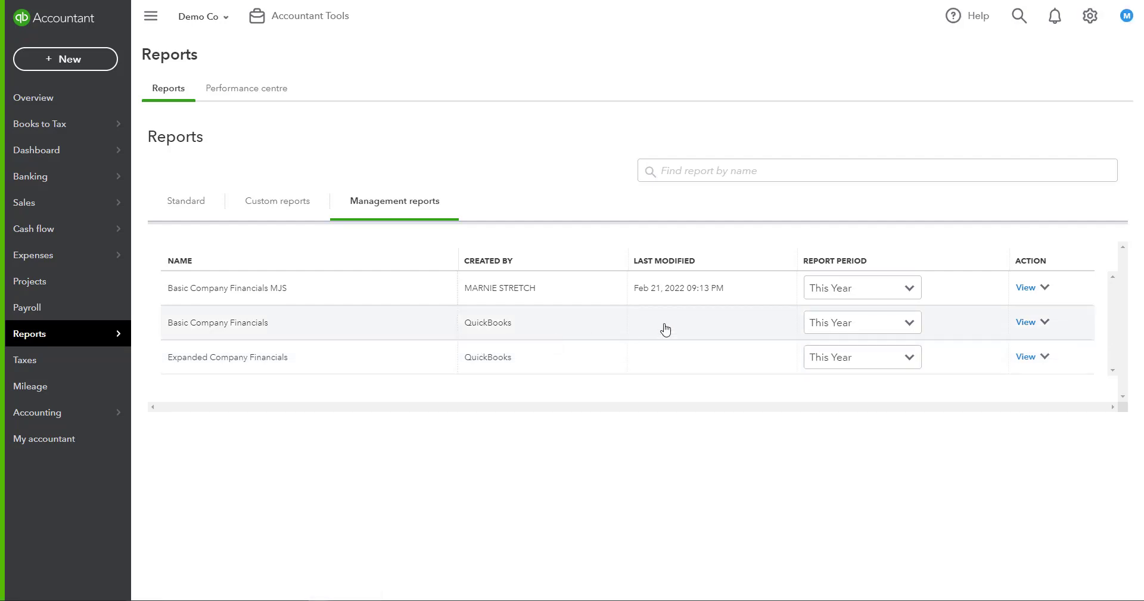
# Look over the email form for sending the Basic Company Financials MJS report, and leave it without sending
pyautogui.click(1046, 288)
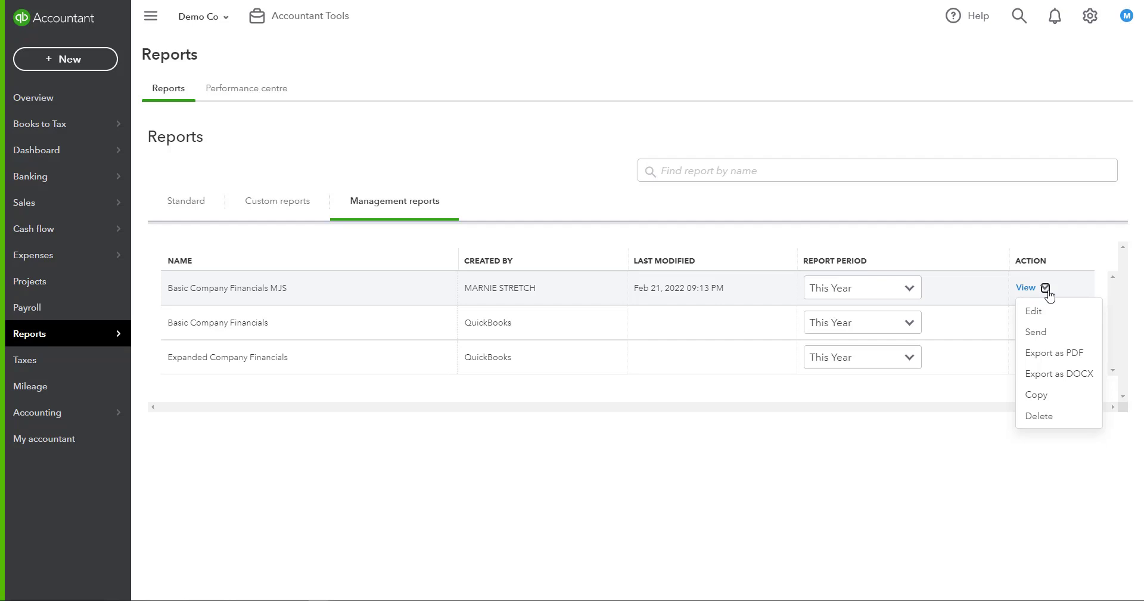
pyautogui.click(1047, 336)
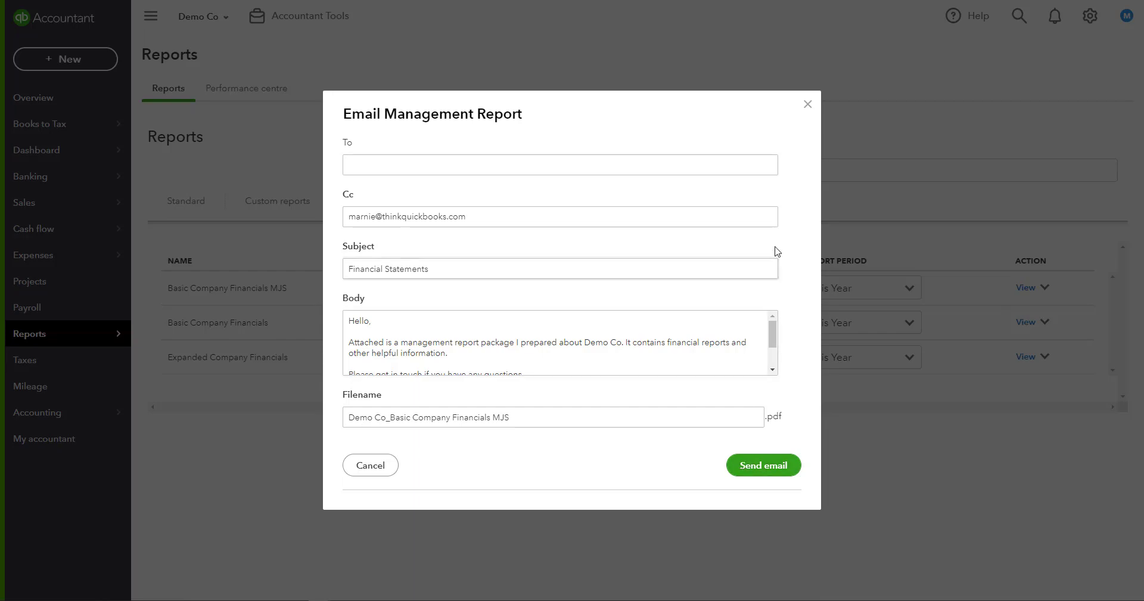
pyautogui.click(807, 106)
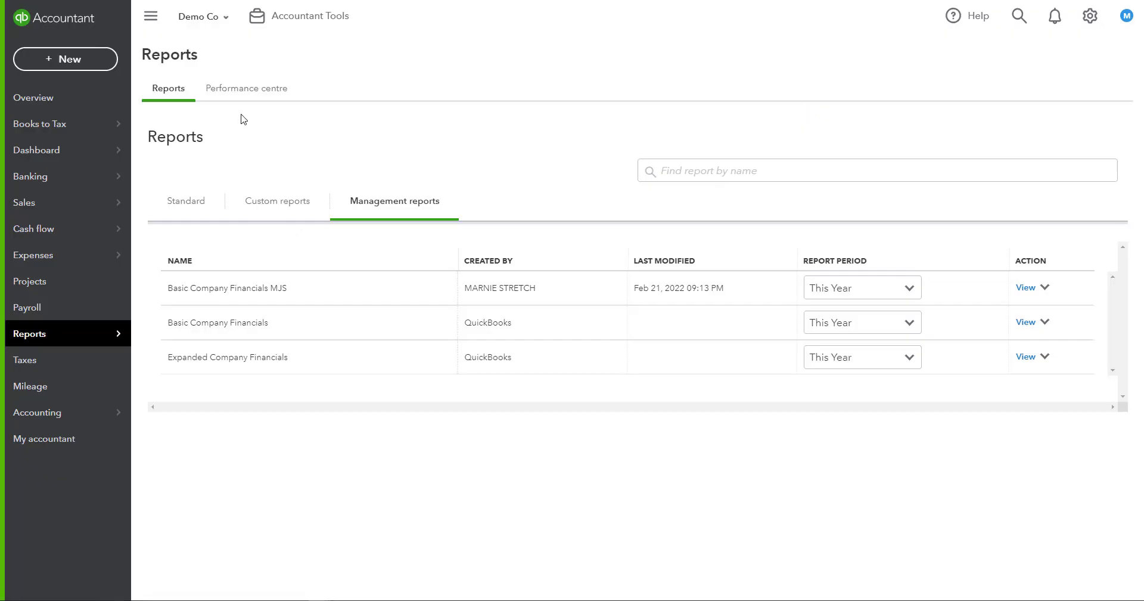
# From the books review wrap-up, turn on closing the books with a closing date of 31/01/2022 and save the settings
pyautogui.click(40, 124)
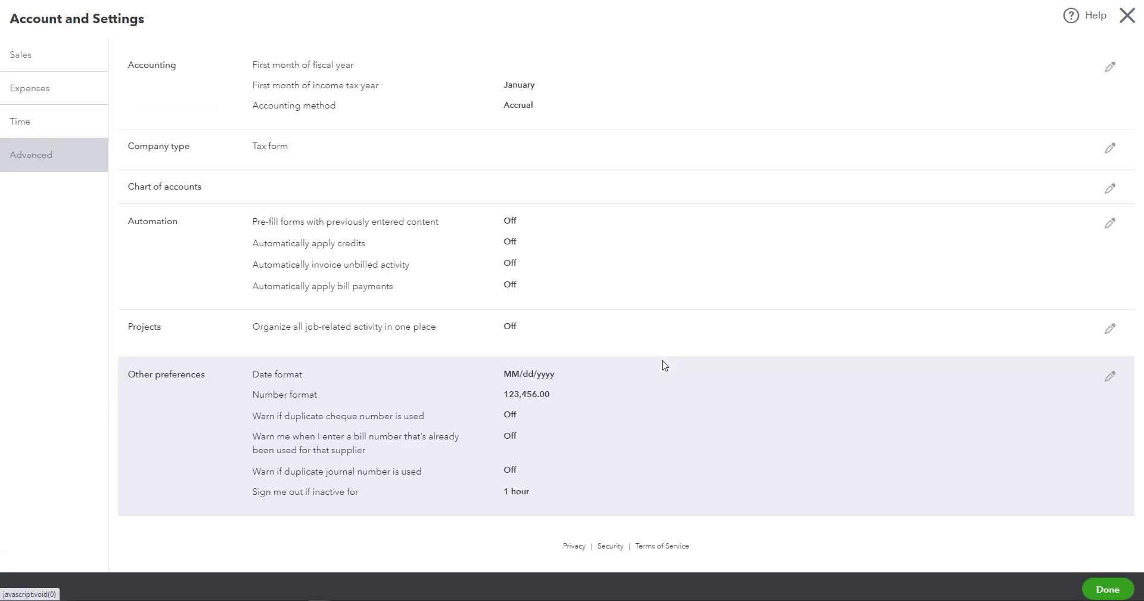
pyautogui.click(573, 148)
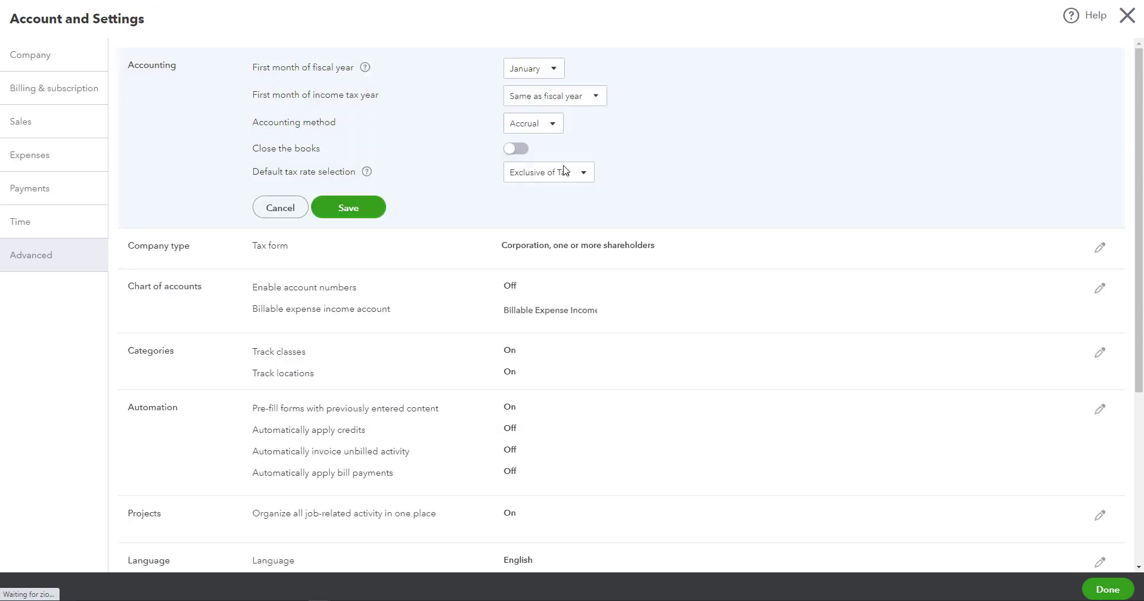
pyautogui.click(516, 148)
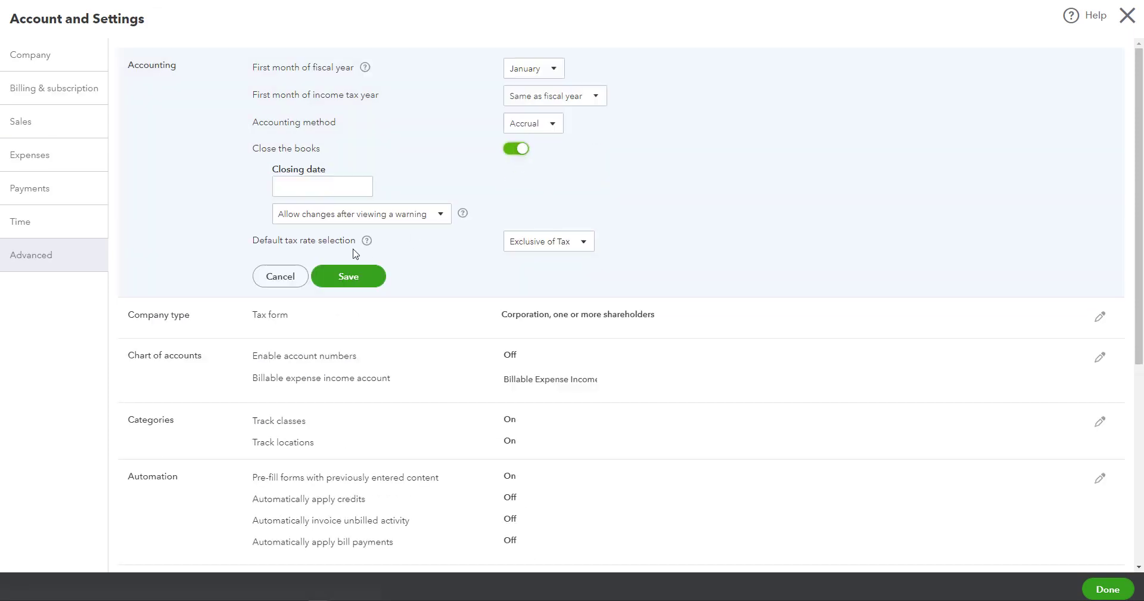
pyautogui.click(361, 187)
pyautogui.click(286, 220)
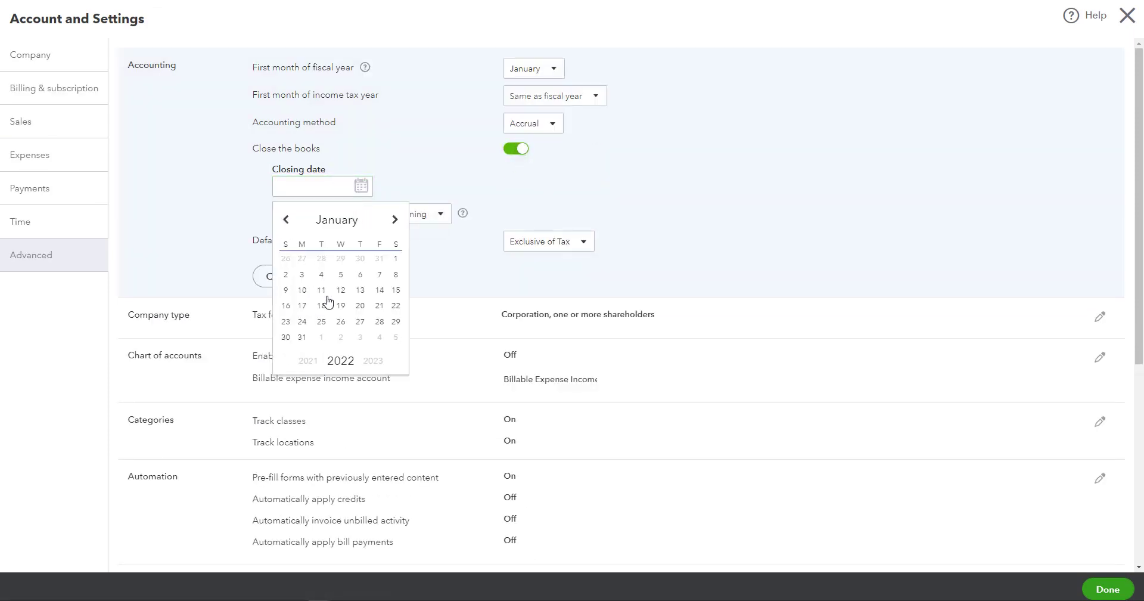
pyautogui.click(303, 338)
pyautogui.click(349, 276)
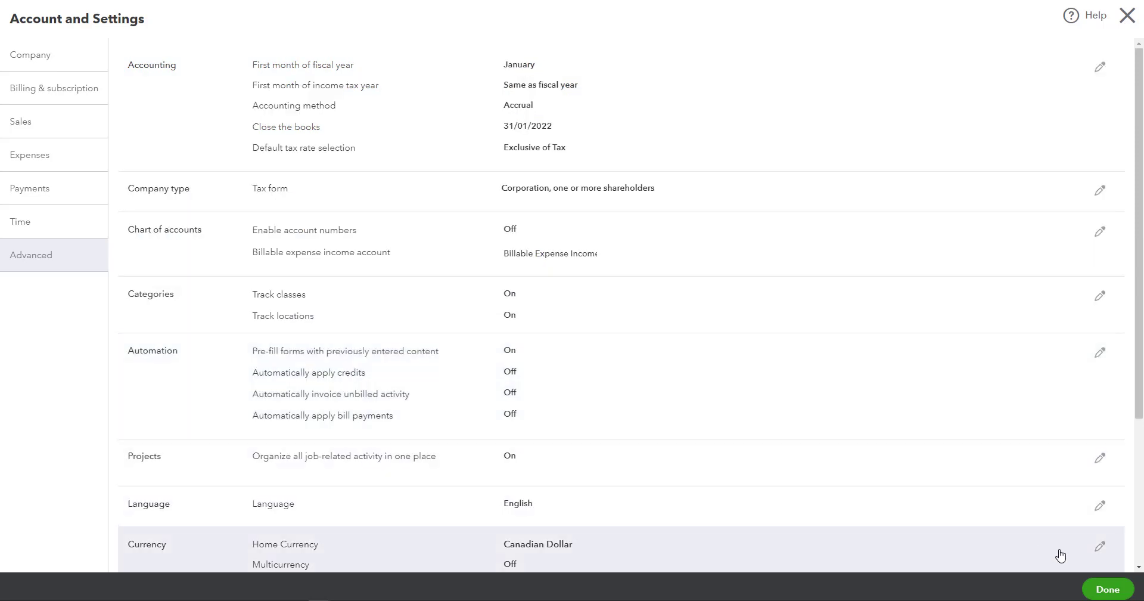
pyautogui.click(1108, 589)
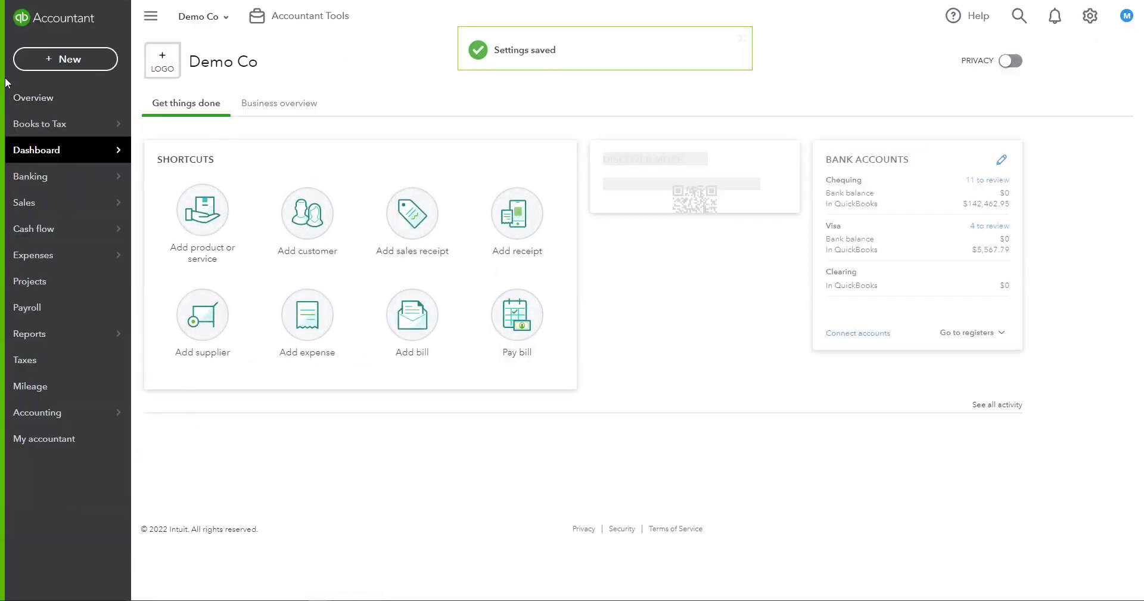
# Return to the books review and mark the Prepare reports, Send report package and Close the books tasks as Done
pyautogui.moveTo(60, 123)
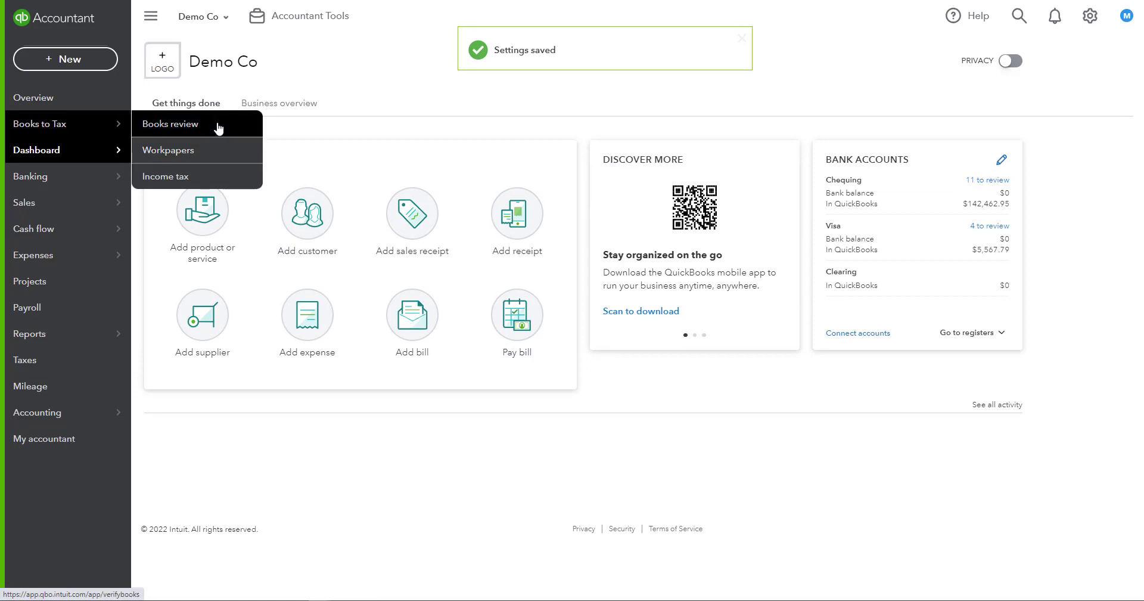
pyautogui.click(218, 124)
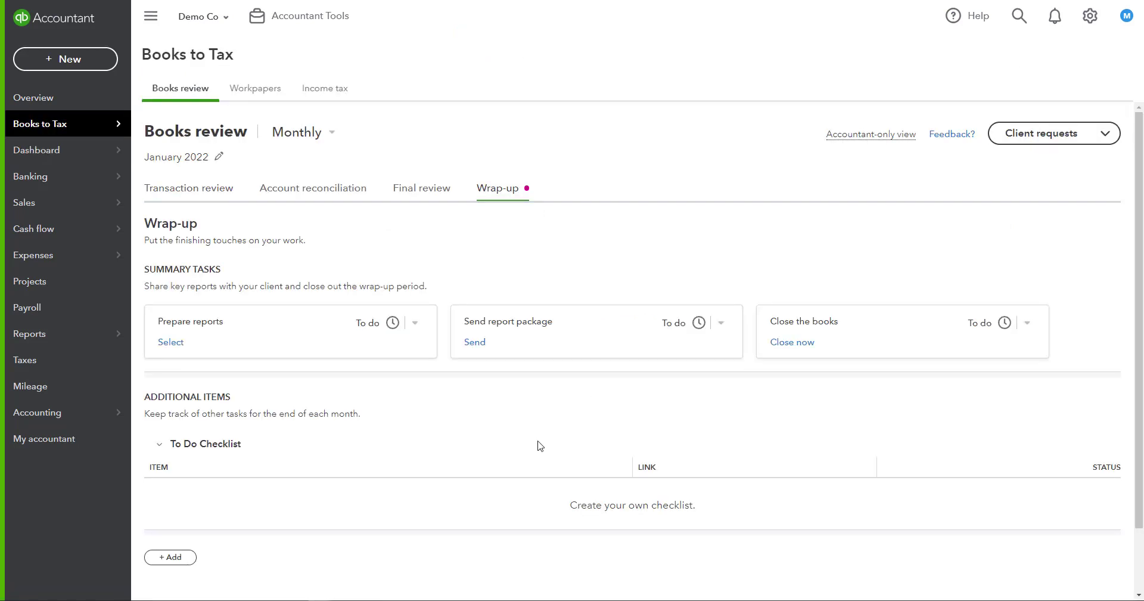
pyautogui.click(415, 322)
pyautogui.click(381, 392)
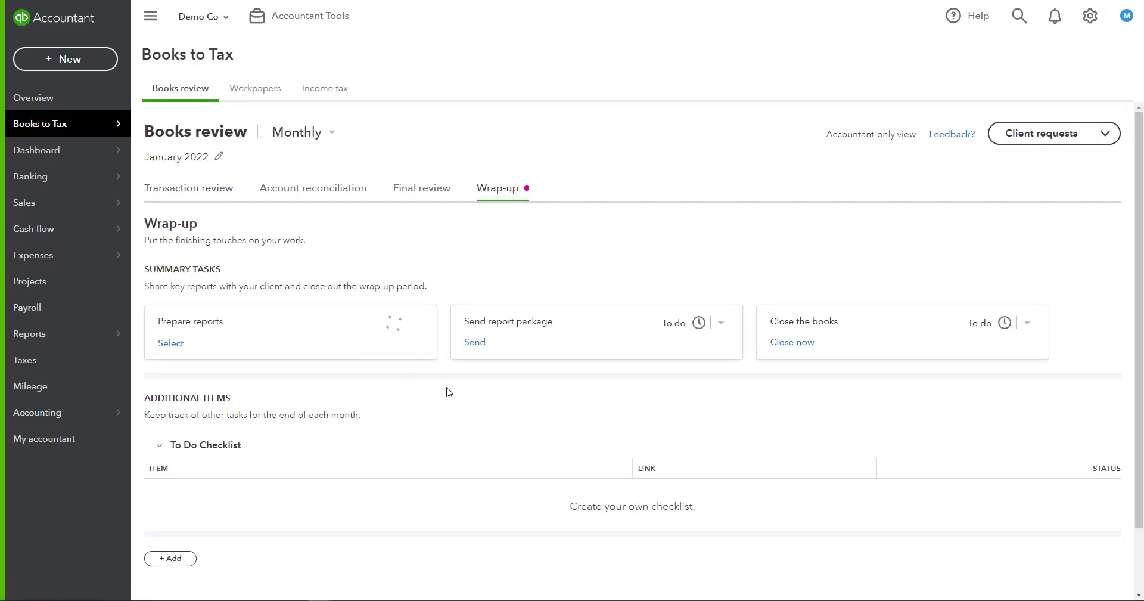
pyautogui.click(720, 323)
pyautogui.click(709, 388)
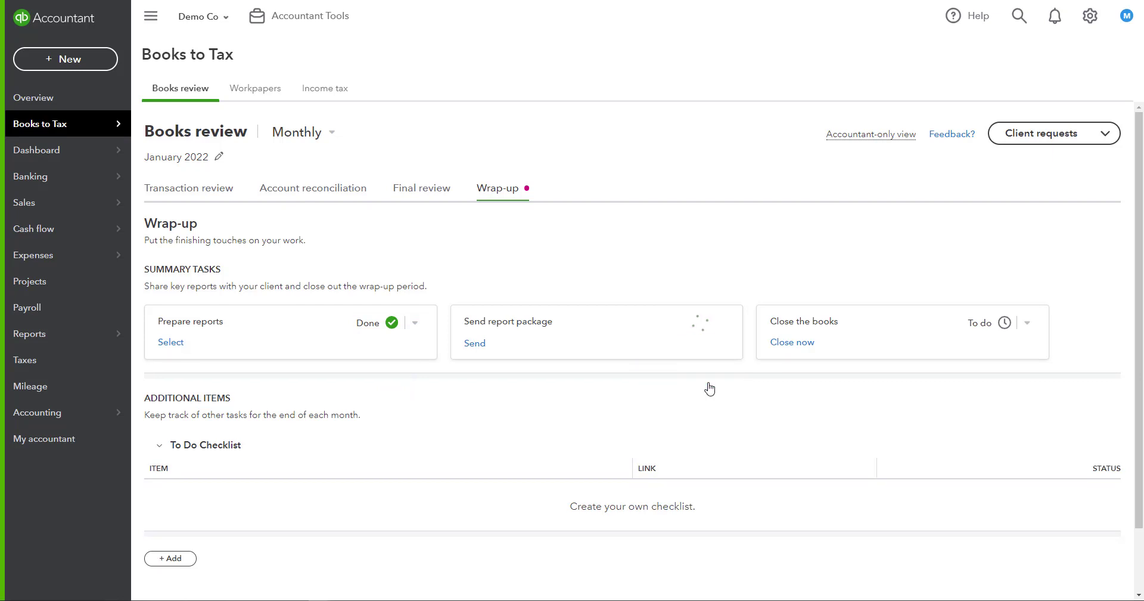
pyautogui.click(1027, 322)
pyautogui.click(994, 391)
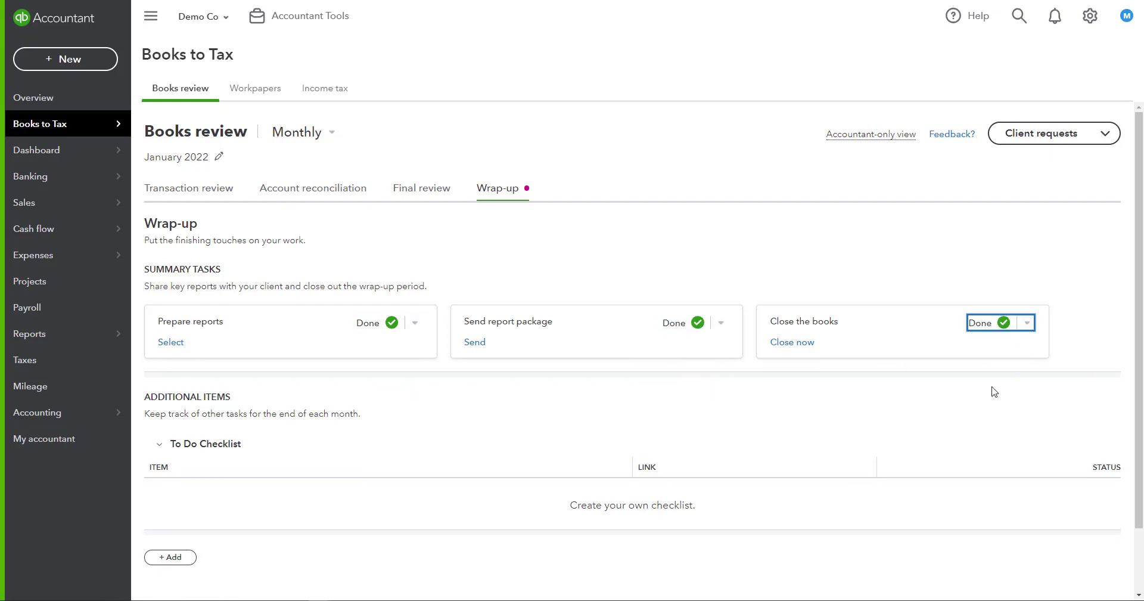